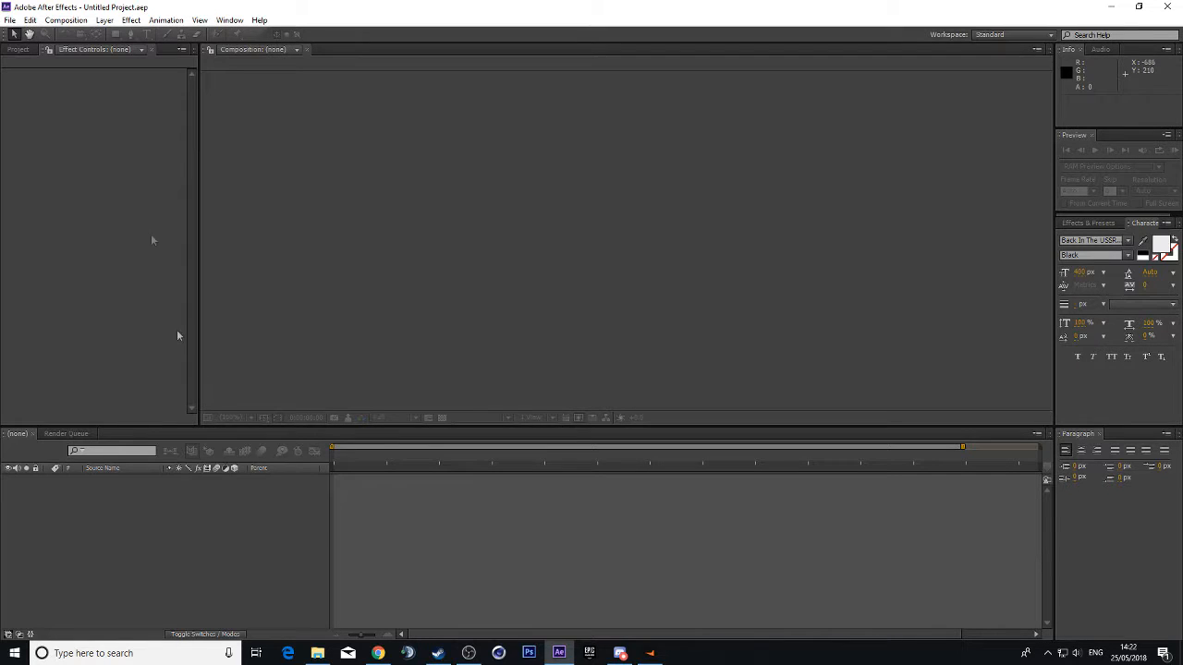
Create a new HDTV 1080 composition at 29.97 frames per second with a duration of 7 seconds.
click(67, 22)
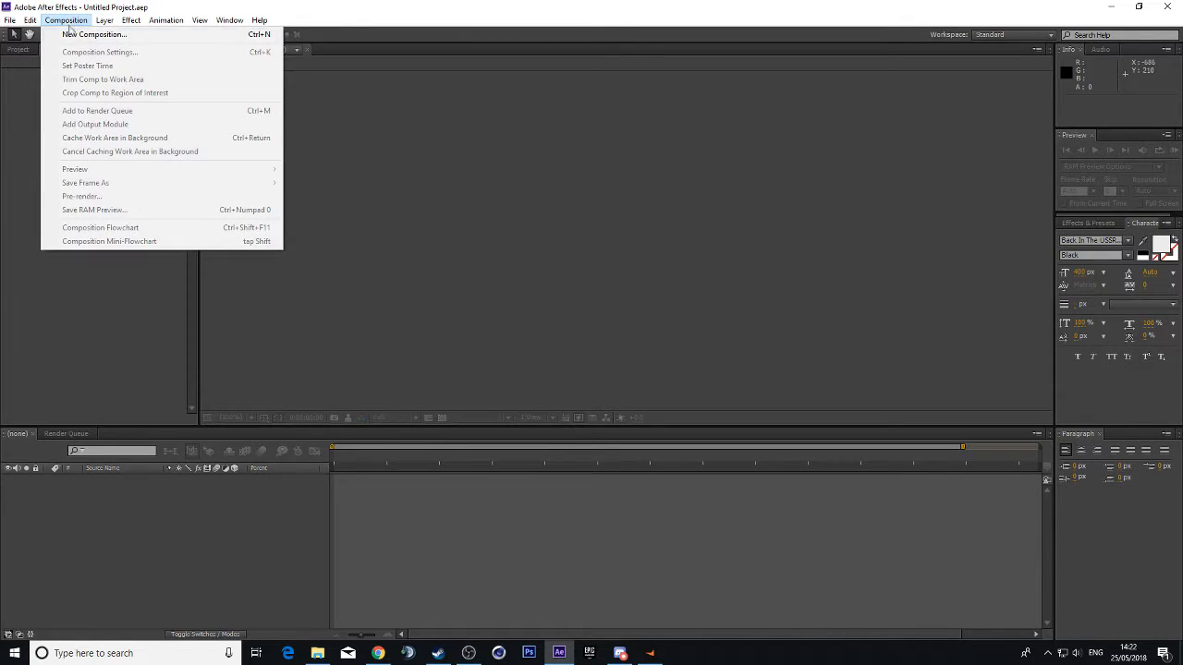
click(88, 35)
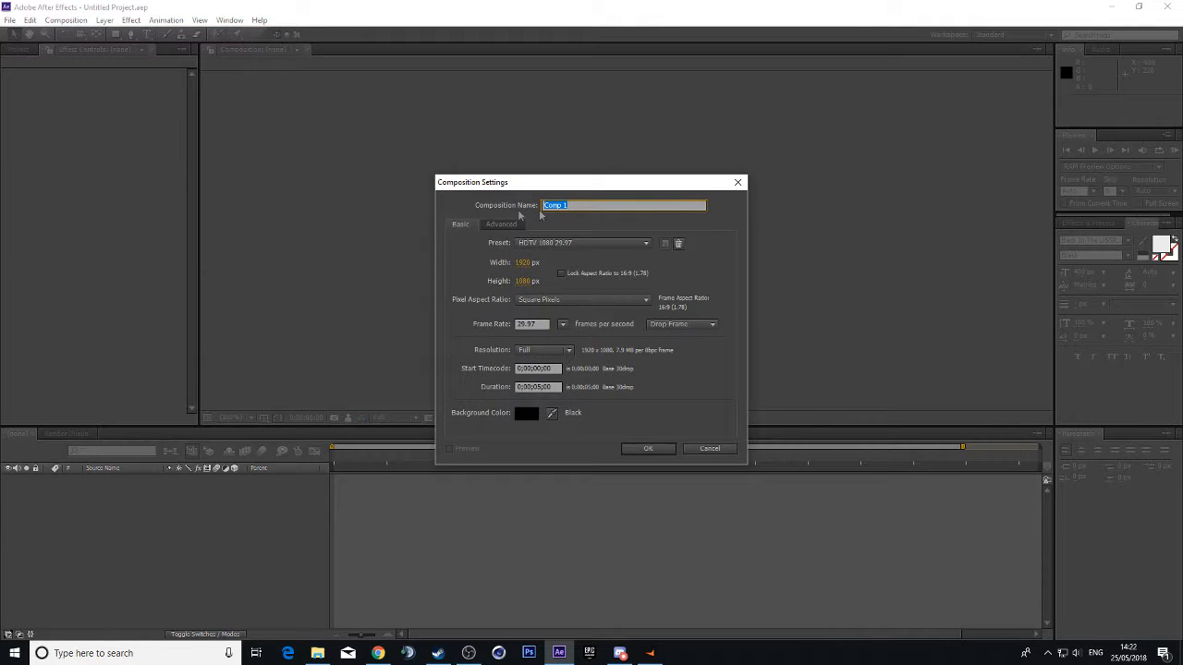
click(584, 204)
click(539, 324)
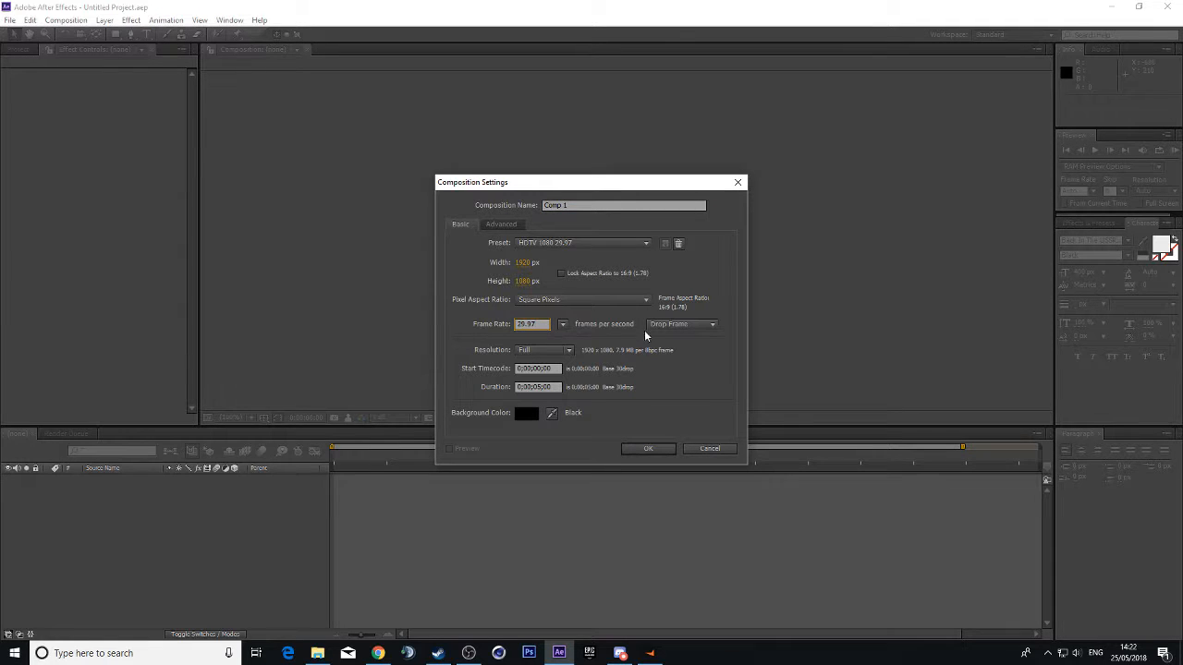
drag(534, 324, 500, 328)
click(537, 325)
click(541, 324)
drag(536, 325, 517, 325)
click(542, 324)
click(540, 388)
click(637, 449)
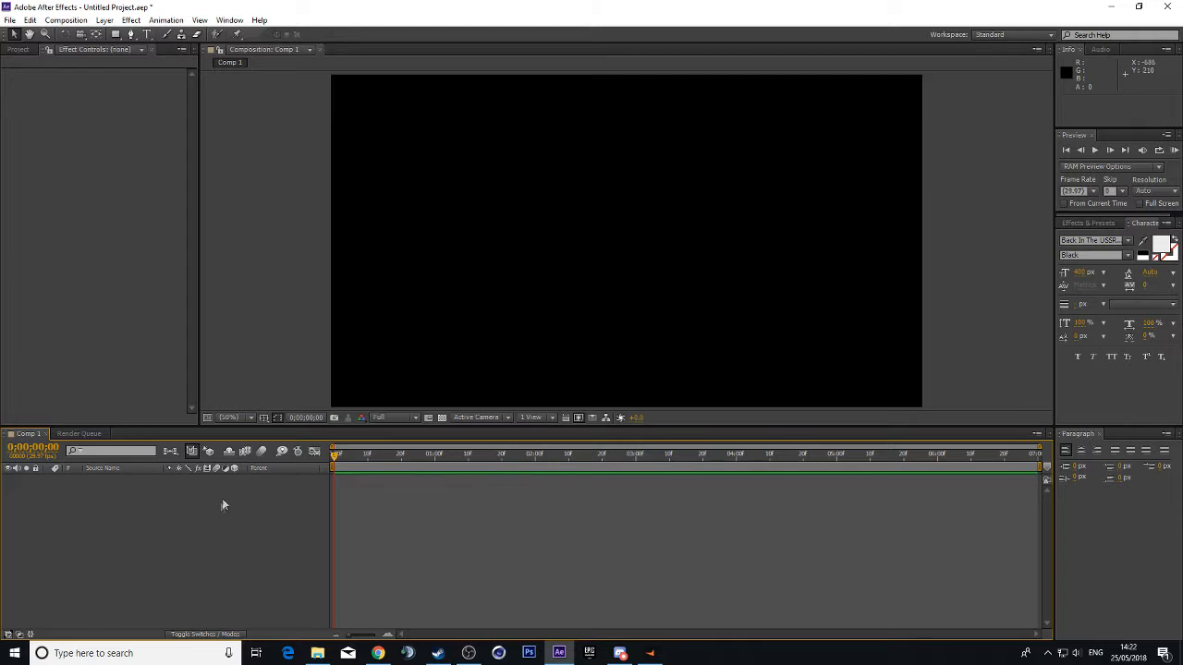
Add a text layer reading "ACE" to the composition.
right_click(124, 517)
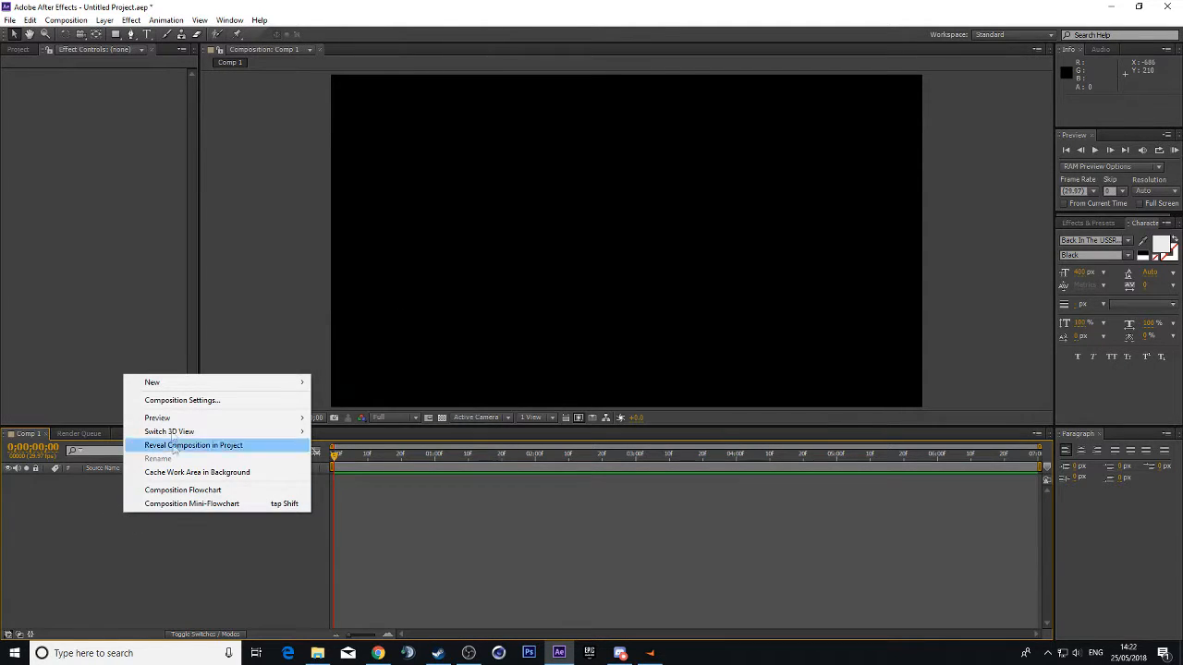
mouse_move(213, 383)
click(376, 403)
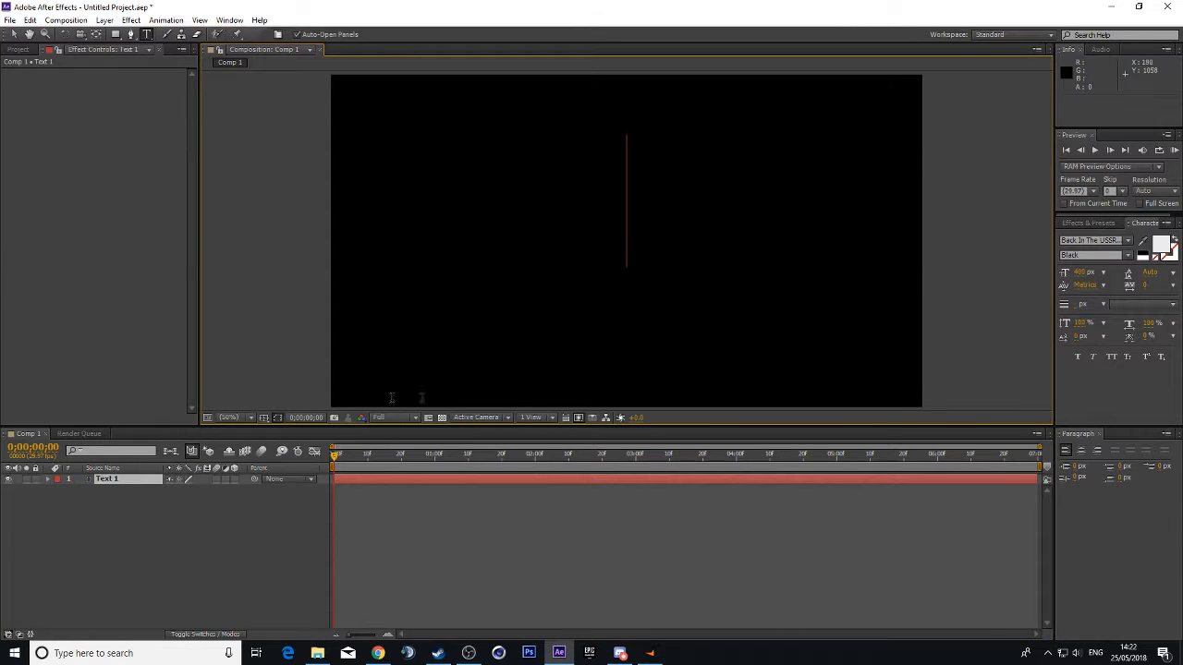
text(ACE)
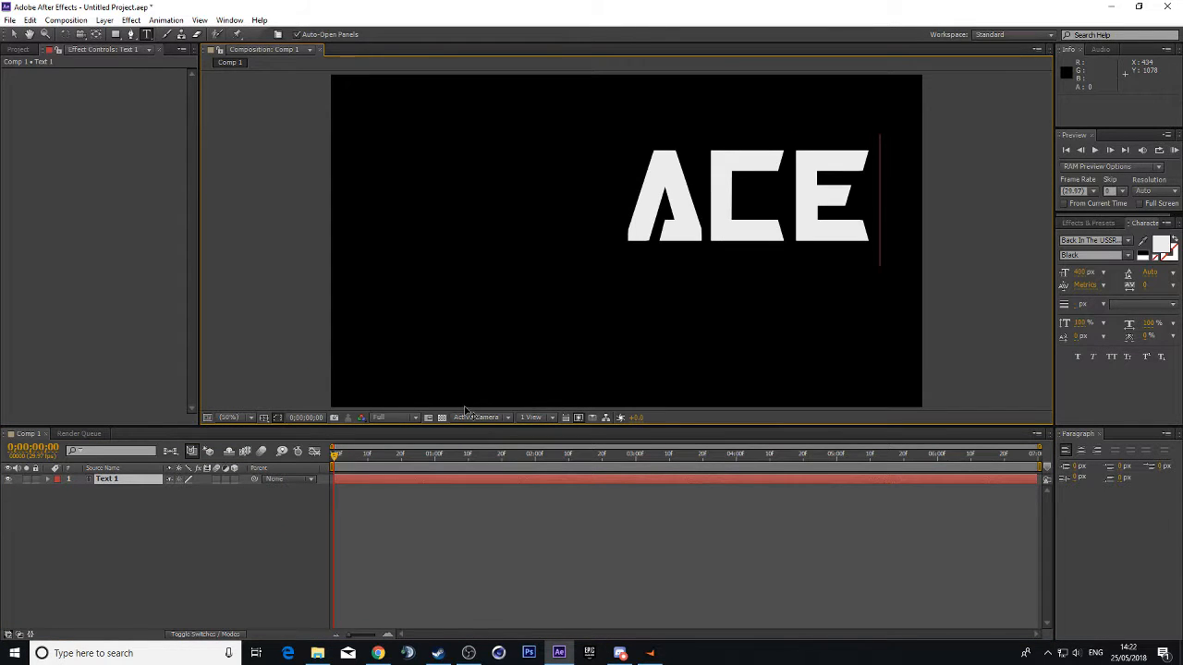
Move the ACE text to the middle of the frame, at about position 566, 694.
drag(729, 331, 633, 365)
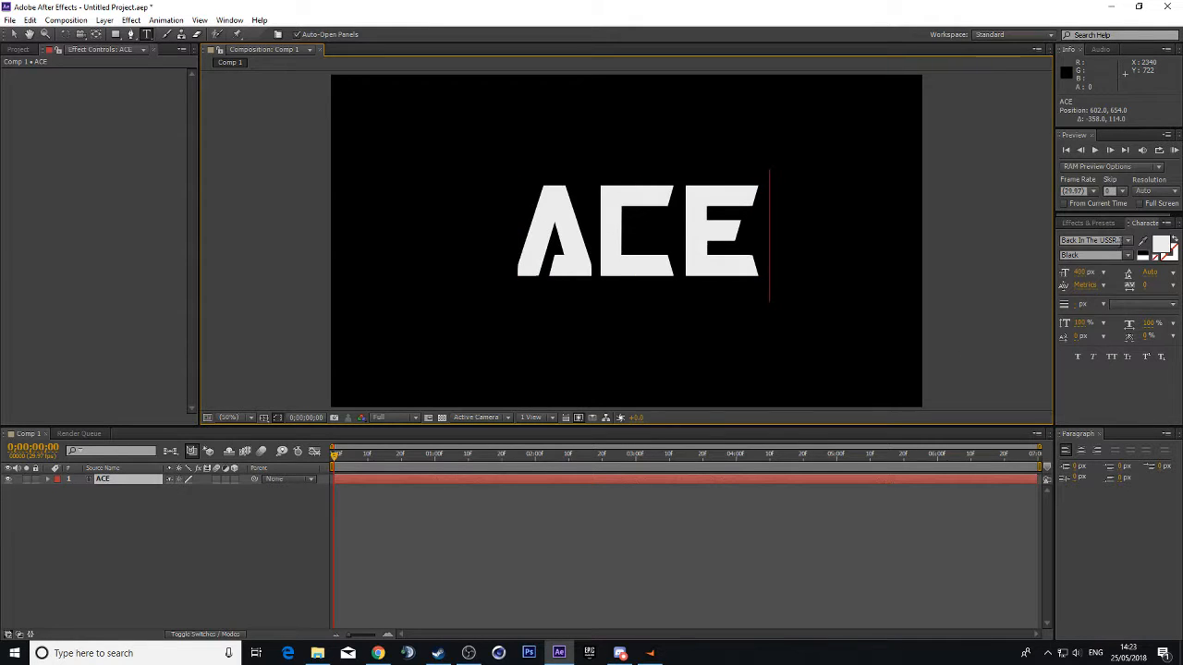
click(1126, 242)
mouse_move(1178, 296)
mouse_down()
mouse_move(1175, 270)
mouse_move(1172, 425)
mouse_move(1172, 283)
mouse_up()
click(944, 258)
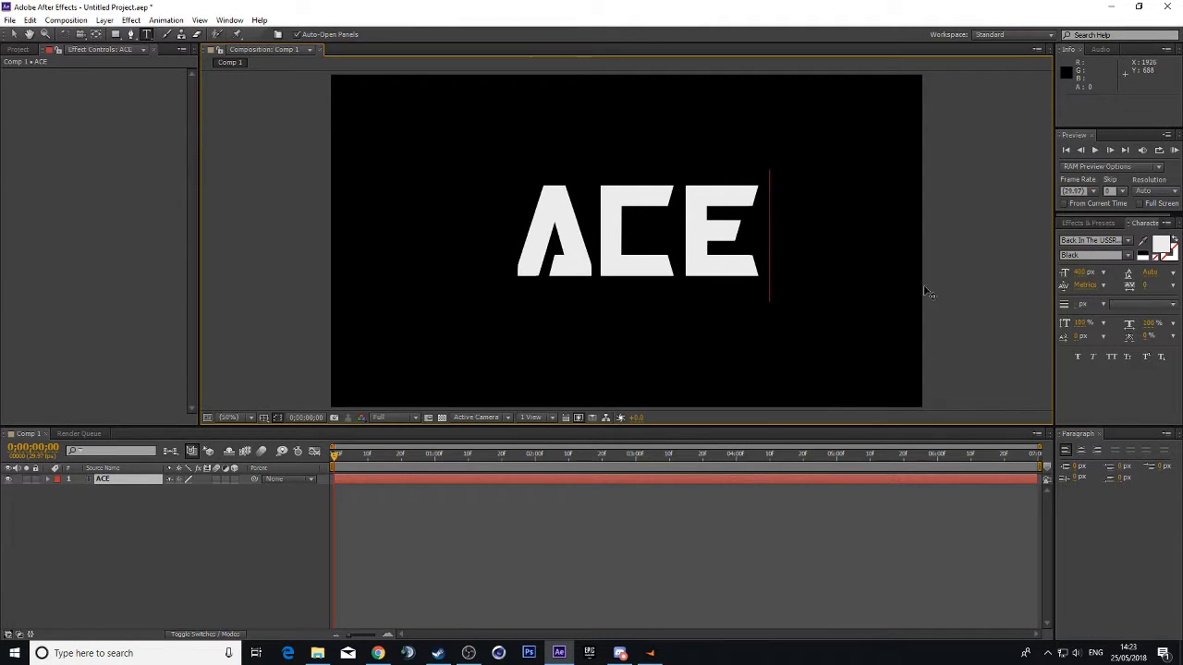
drag(866, 292, 855, 296)
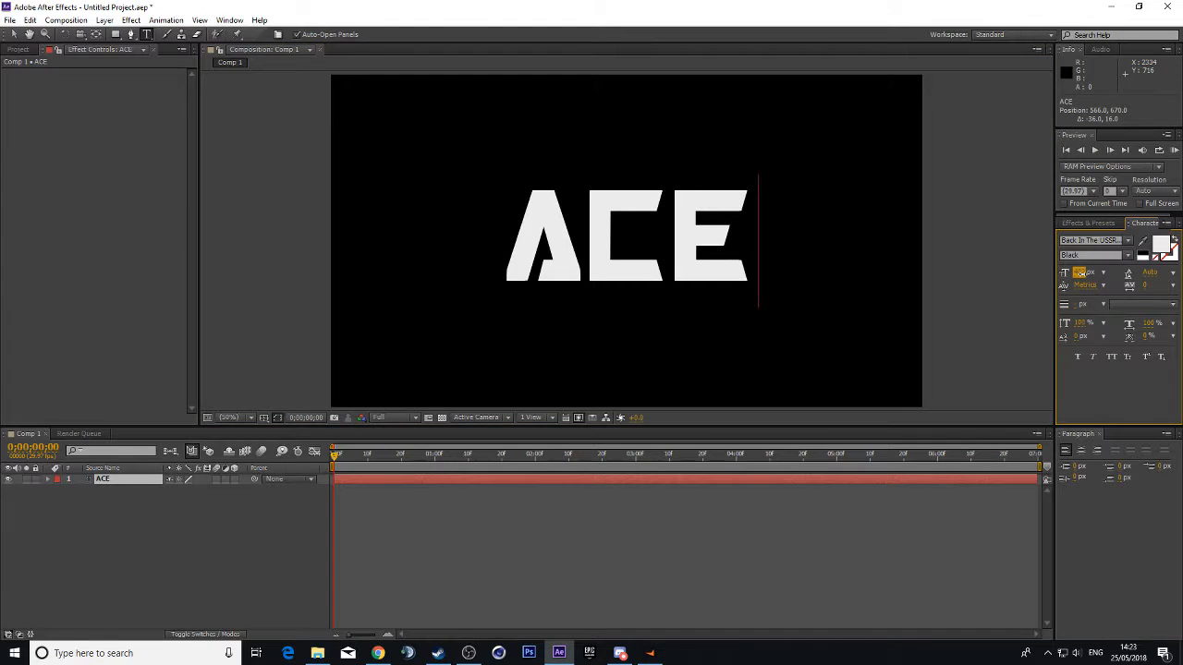
drag(784, 256, 582, 242)
click(756, 261)
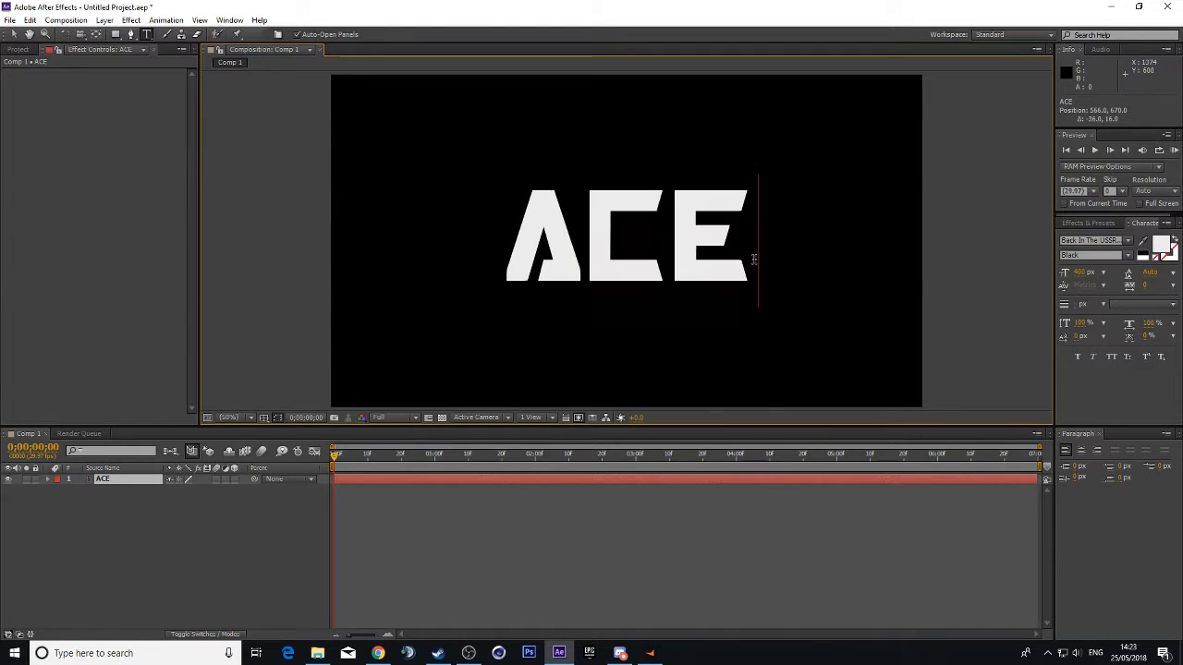
drag(828, 298, 832, 315)
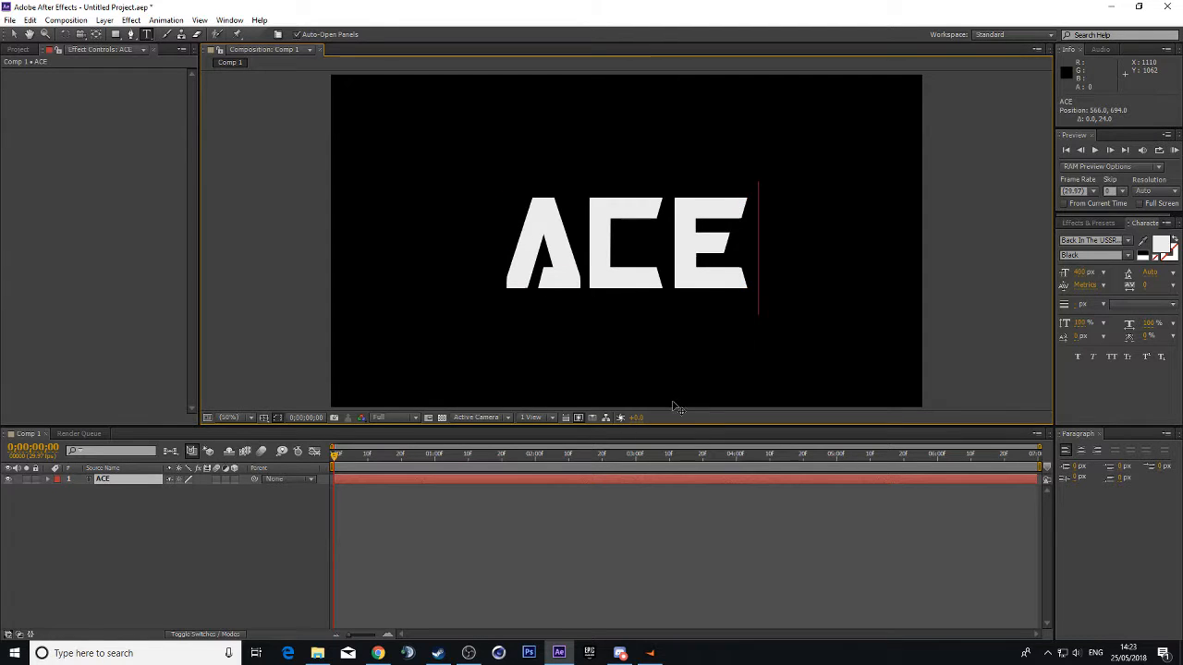
click(797, 516)
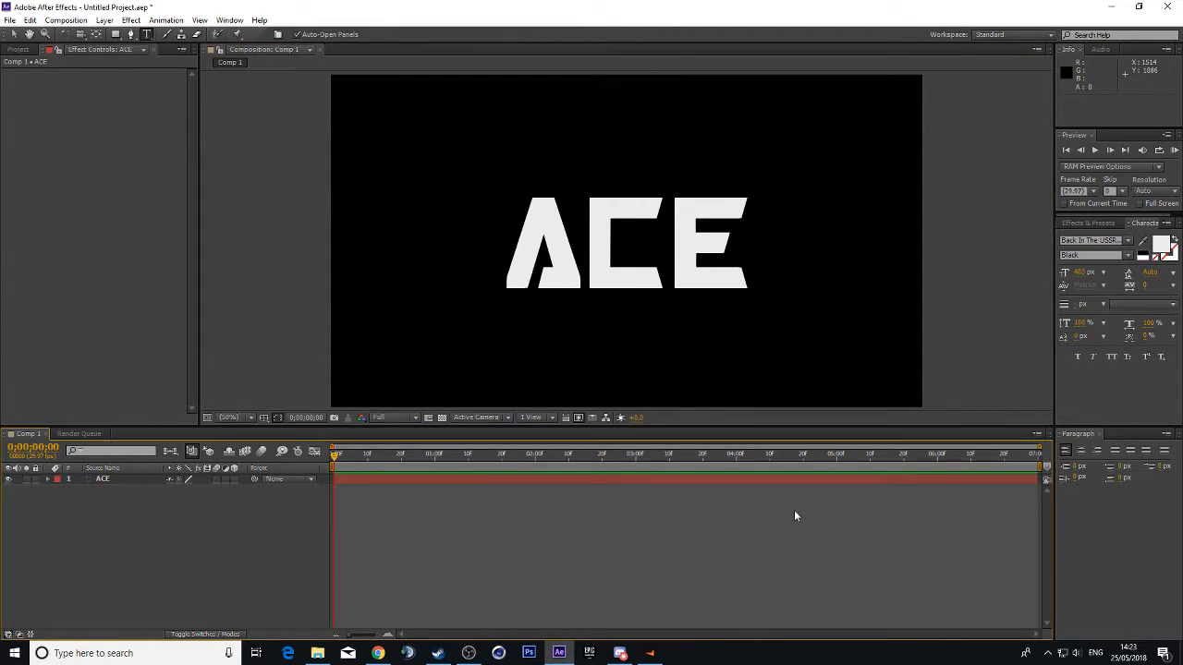
Create a full-frame solid layer named "Fire" above the text.
right_click(116, 500)
mouse_move(148, 509)
click(352, 541)
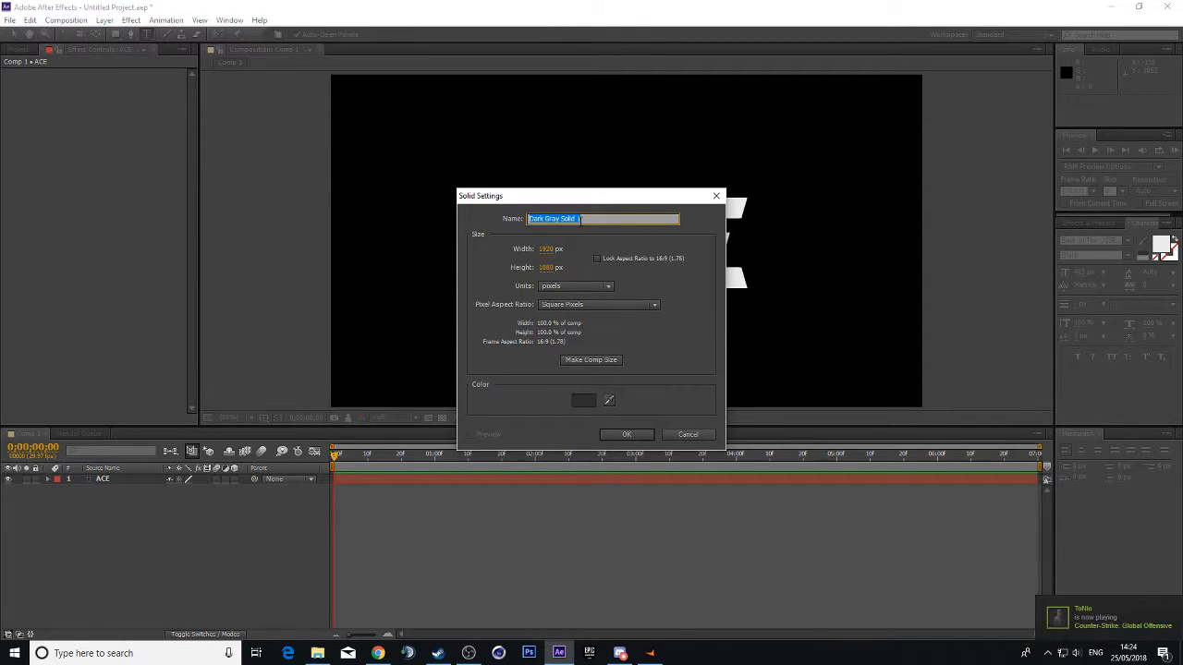
text(Fil)
click(624, 434)
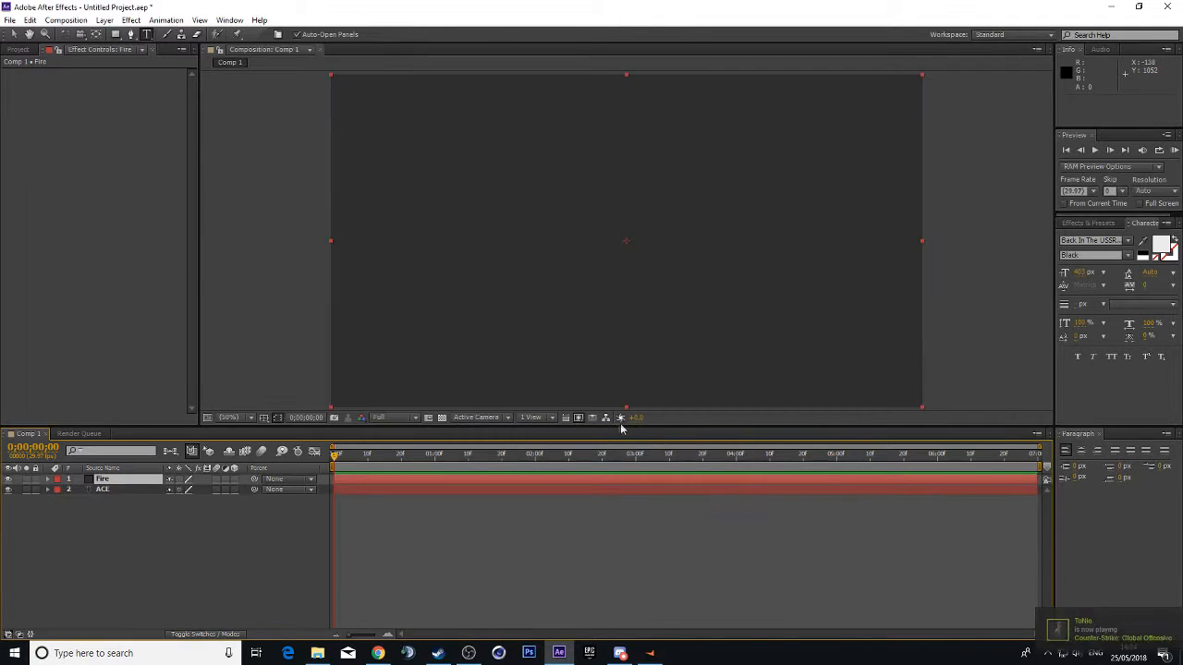
Apply the Saber effect to the Fire solid layer.
click(103, 489)
click(102, 480)
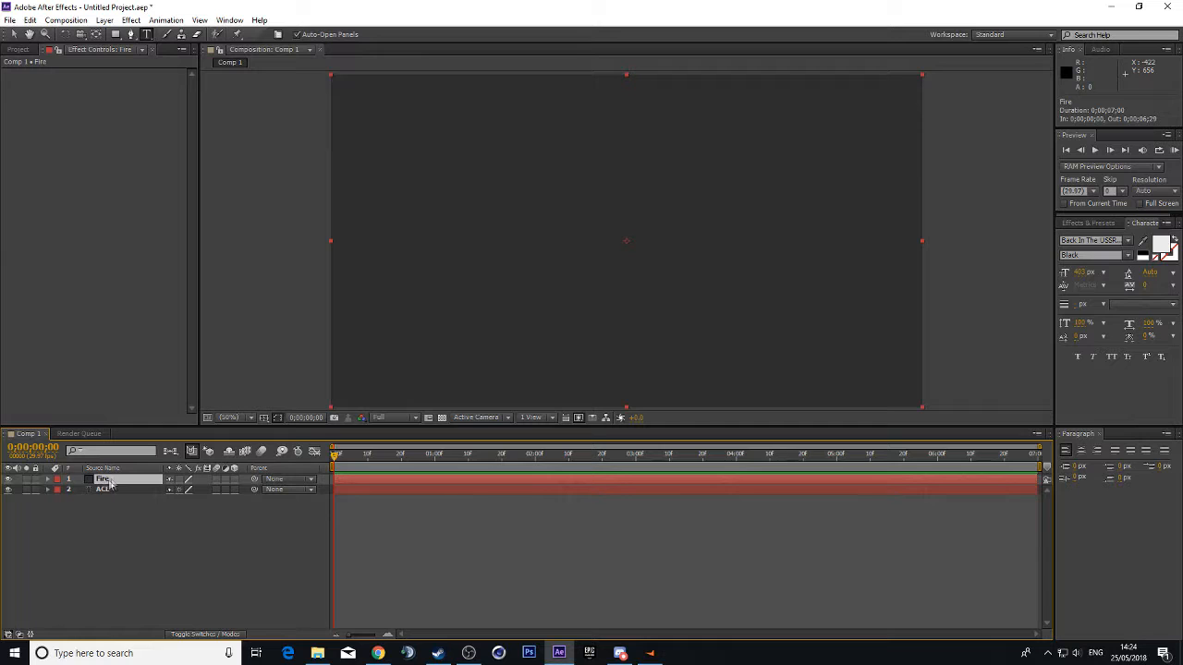
right_click(108, 484)
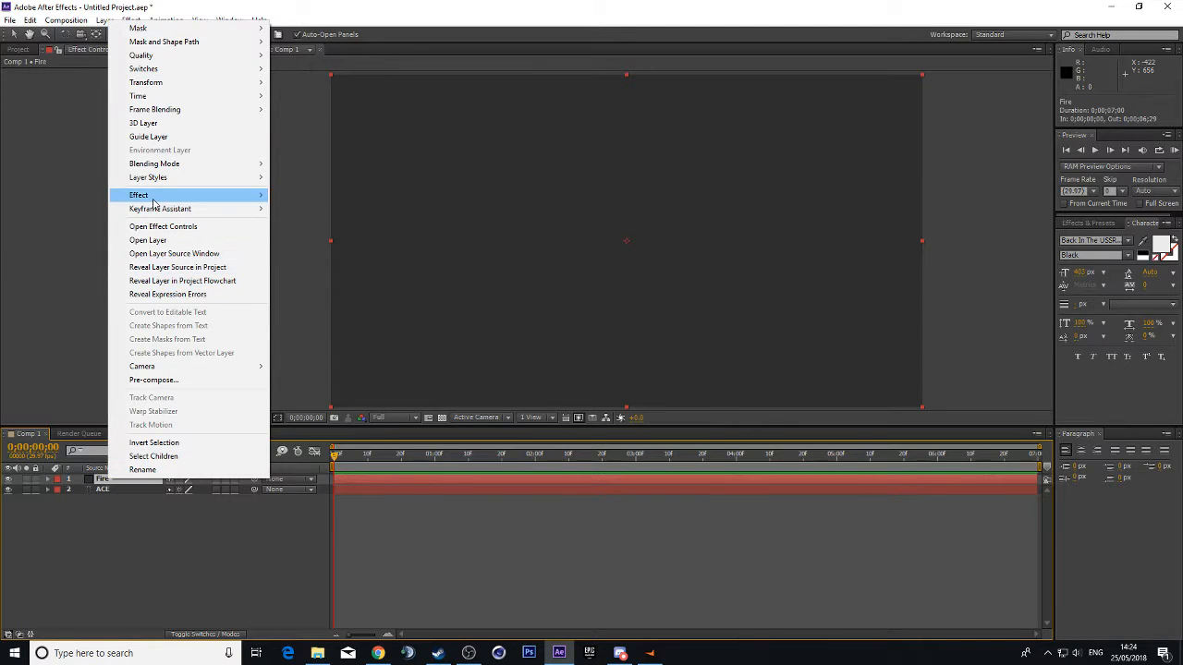
mouse_move(155, 199)
mouse_move(325, 518)
click(466, 511)
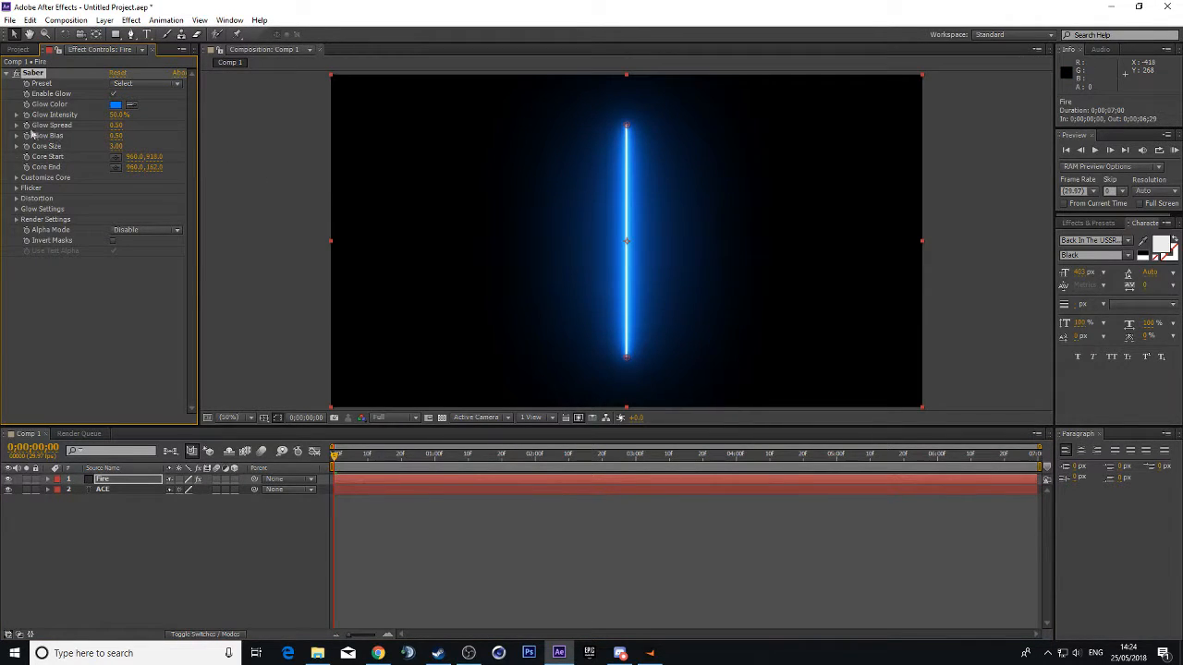
Customize the Saber core to use the Text Layer core type with the ACE layer as its source.
click(16, 177)
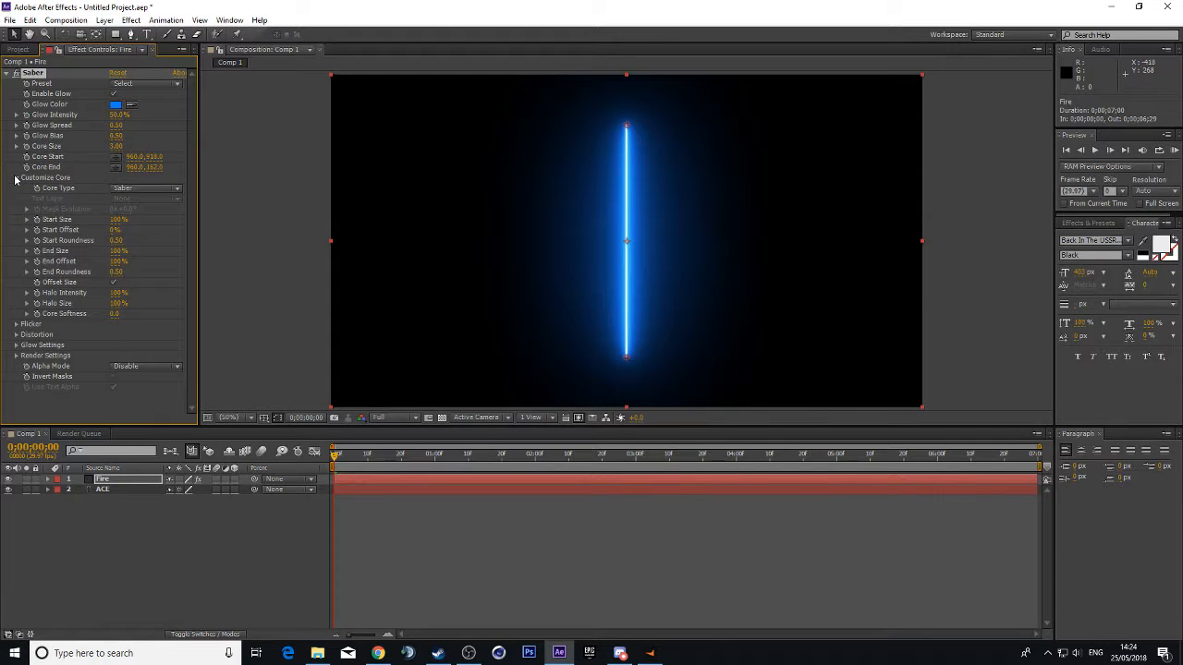
click(128, 189)
click(144, 228)
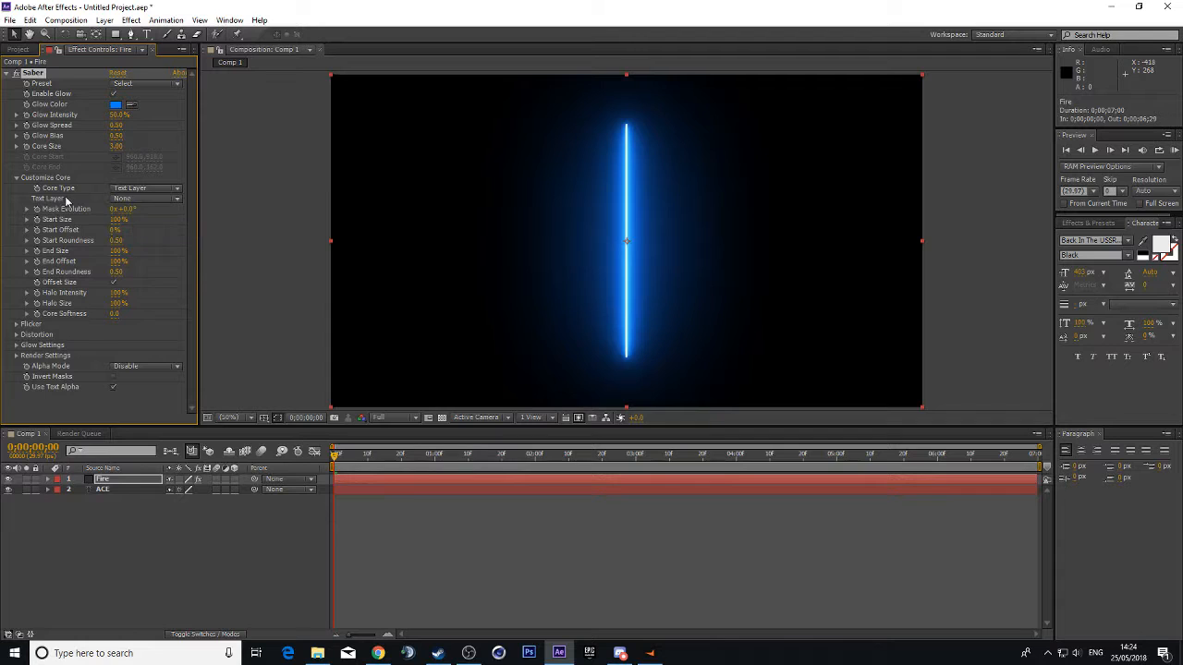
click(122, 200)
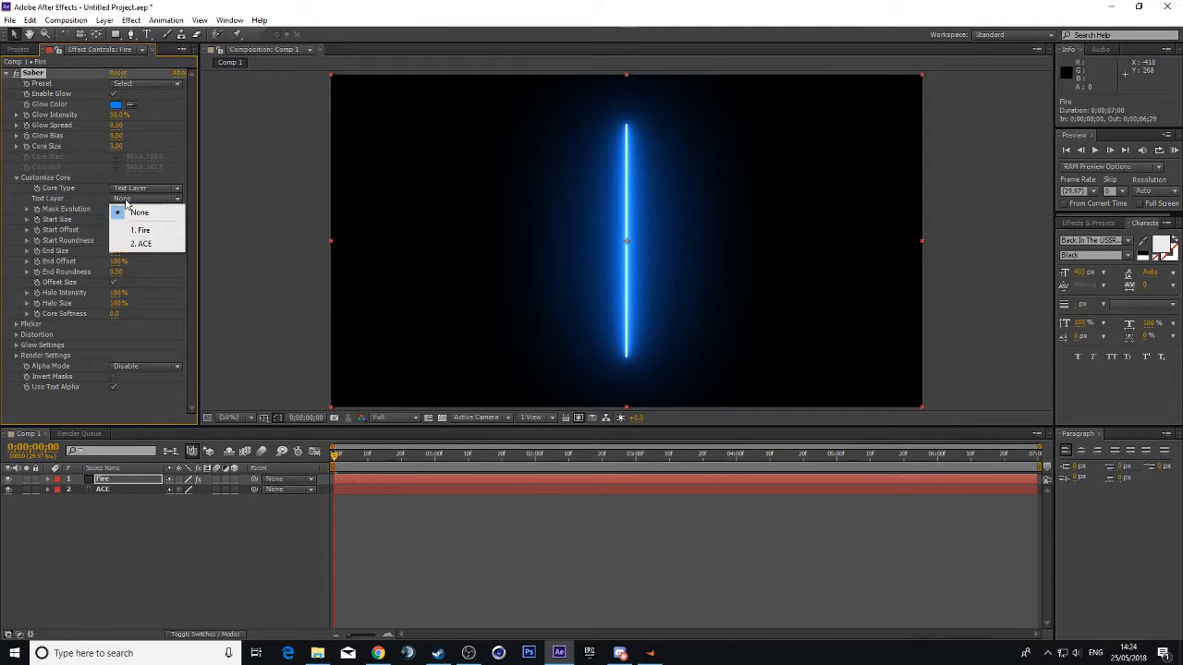
click(144, 244)
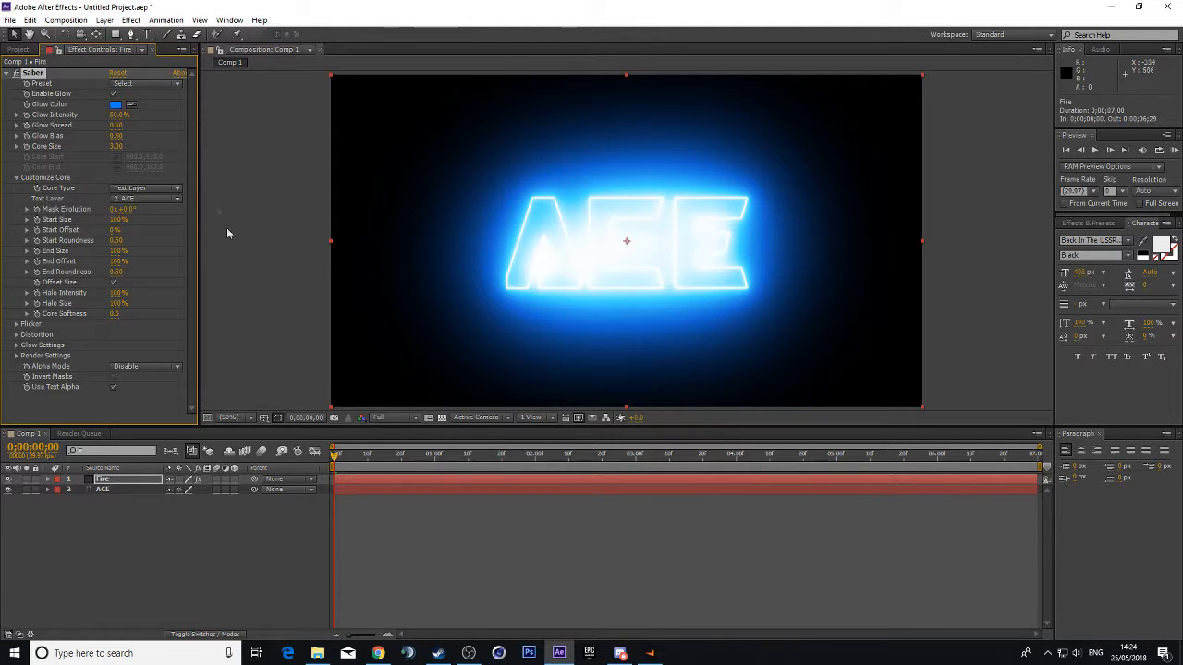
Try the Fire, Velocity and Proton presets on the Saber effect.
click(169, 84)
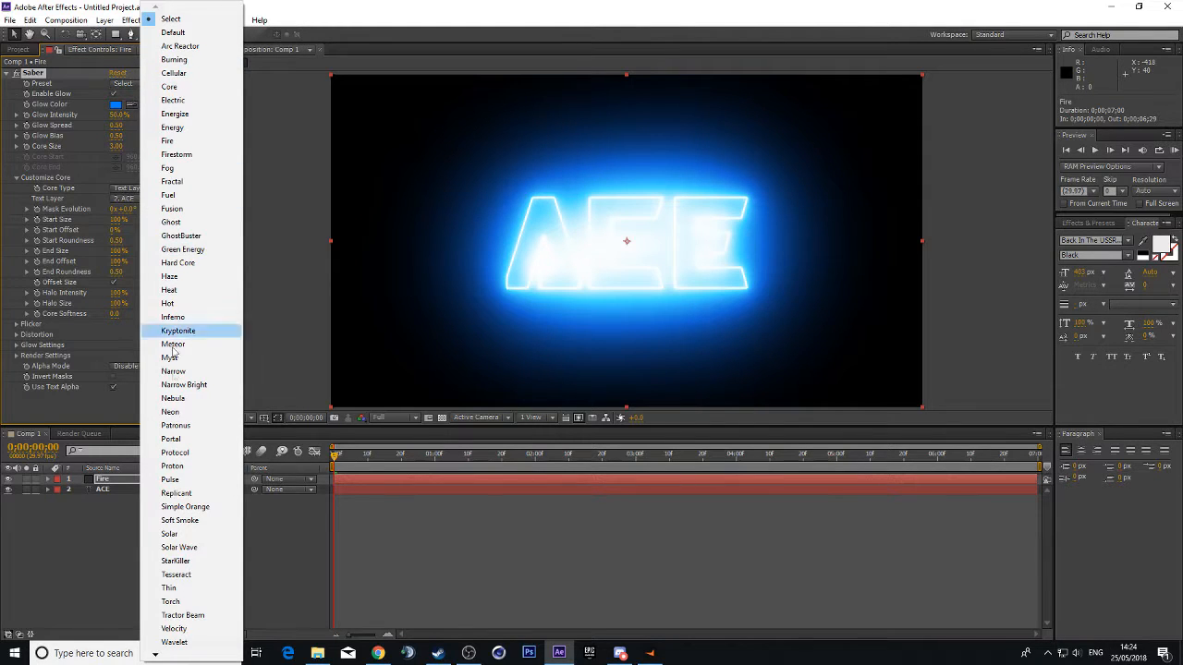
click(168, 141)
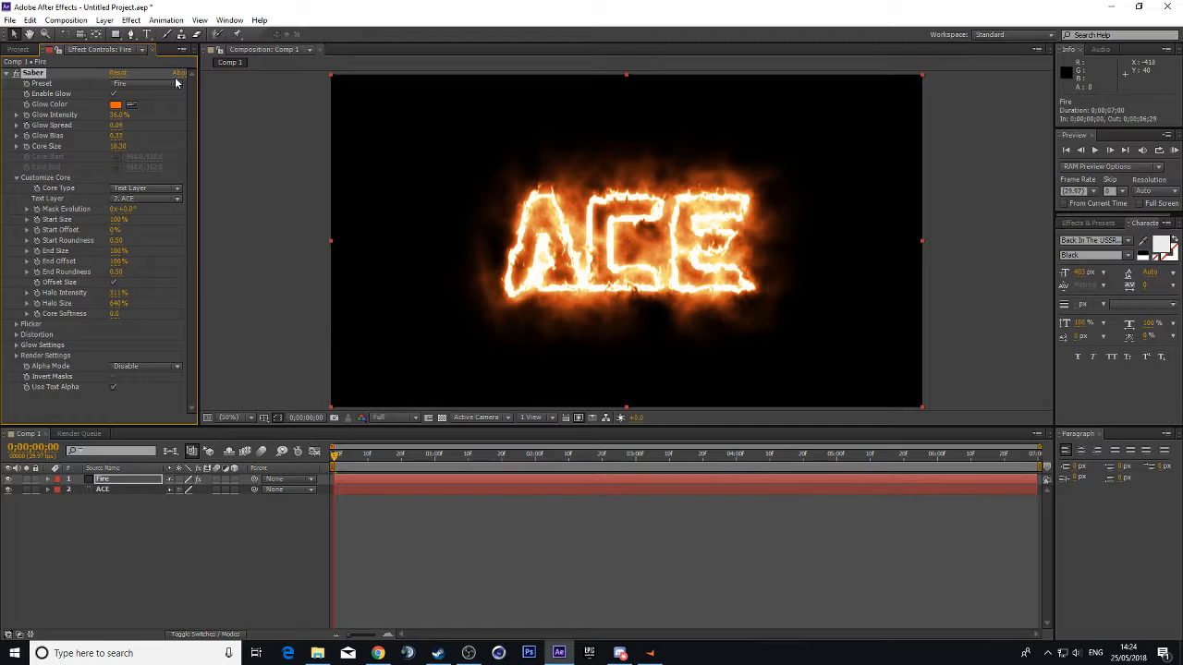
click(176, 83)
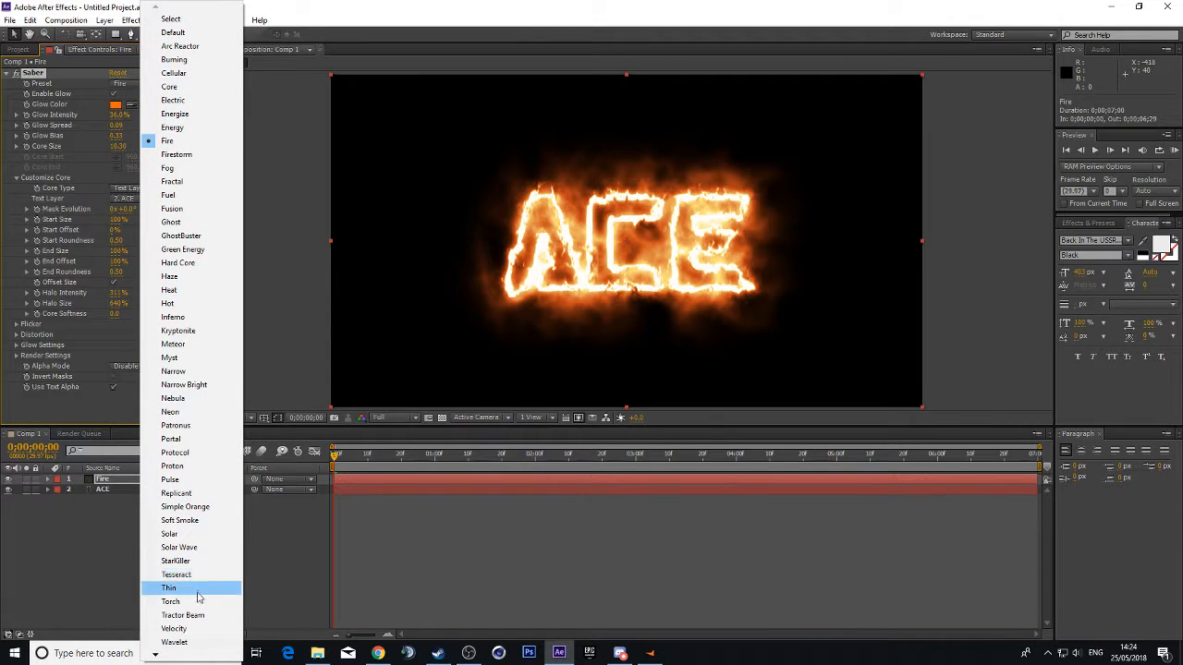
click(194, 629)
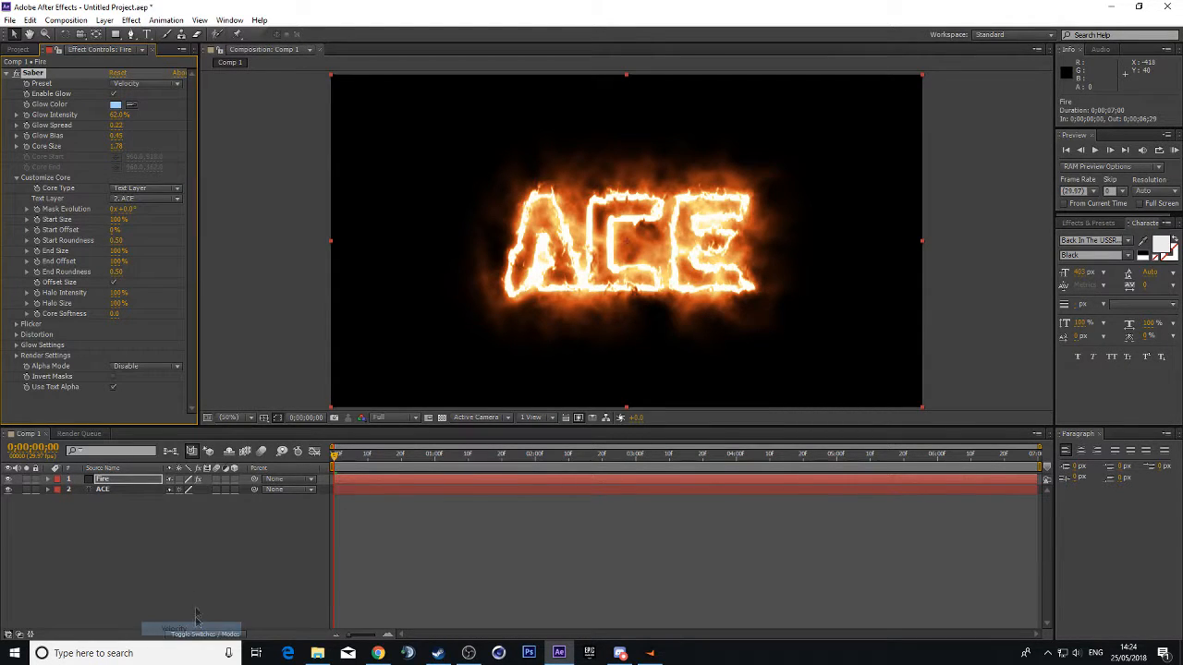
click(179, 85)
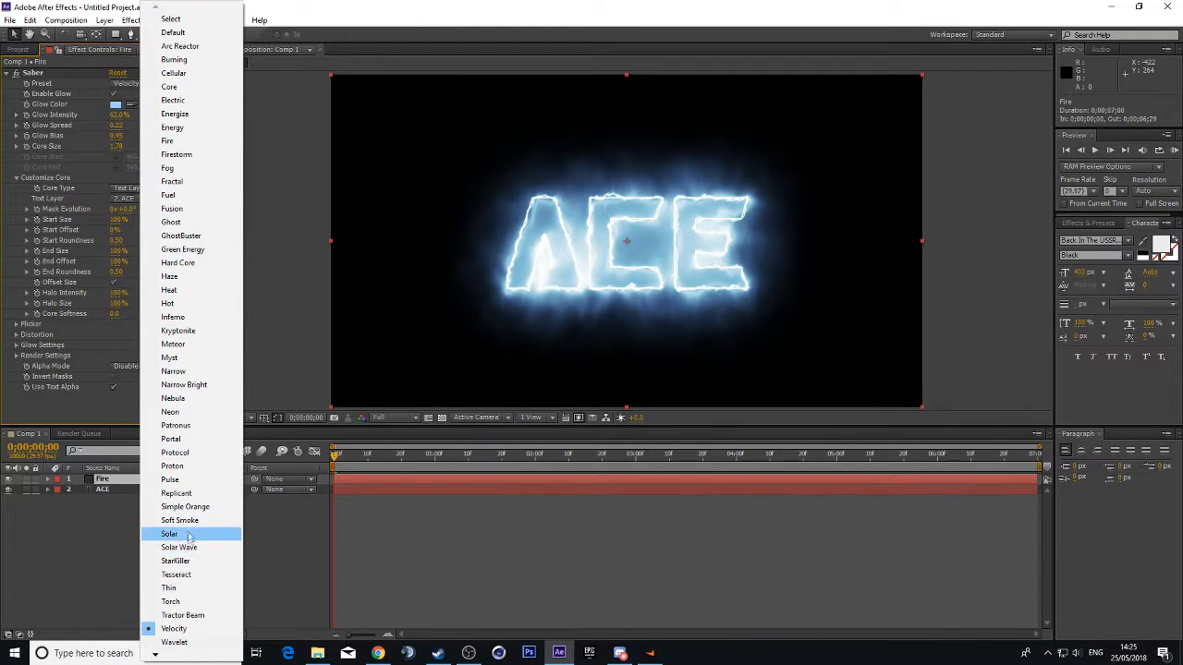
click(180, 466)
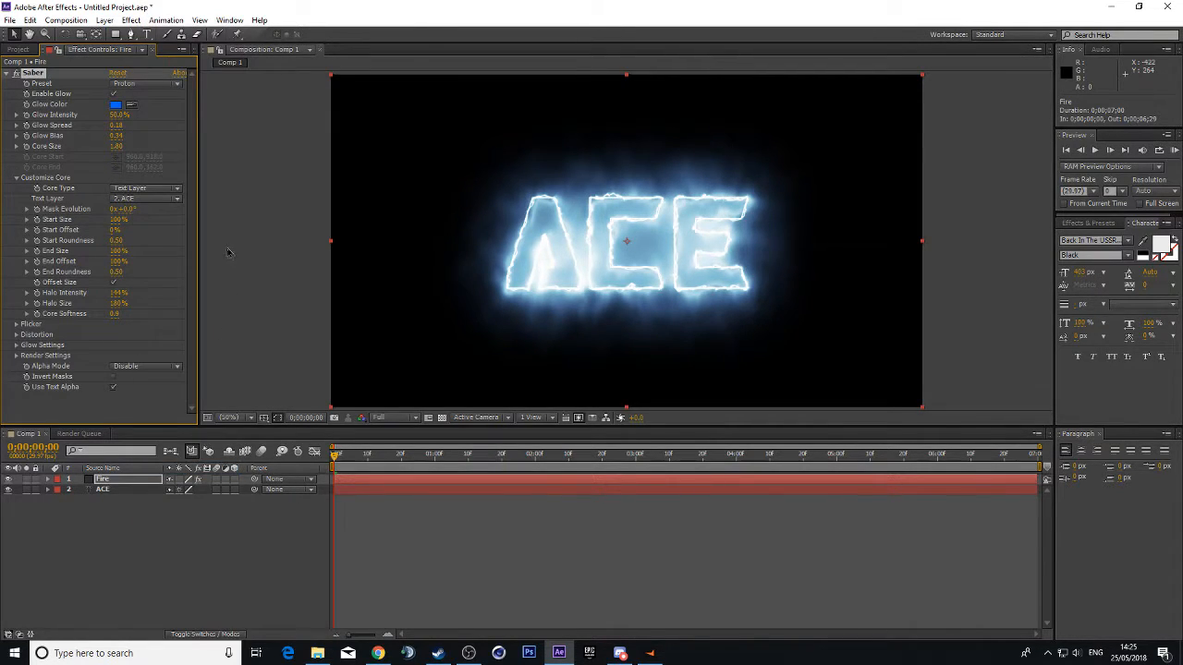
Set the Saber effect's preset to Energize.
click(163, 84)
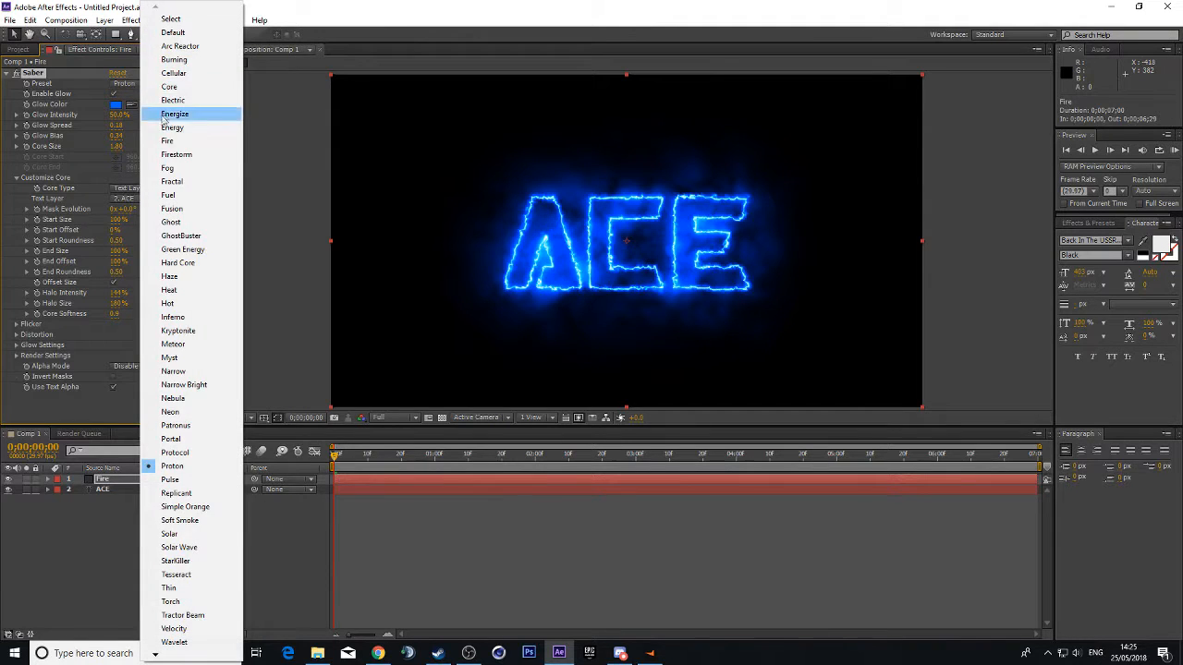
click(164, 117)
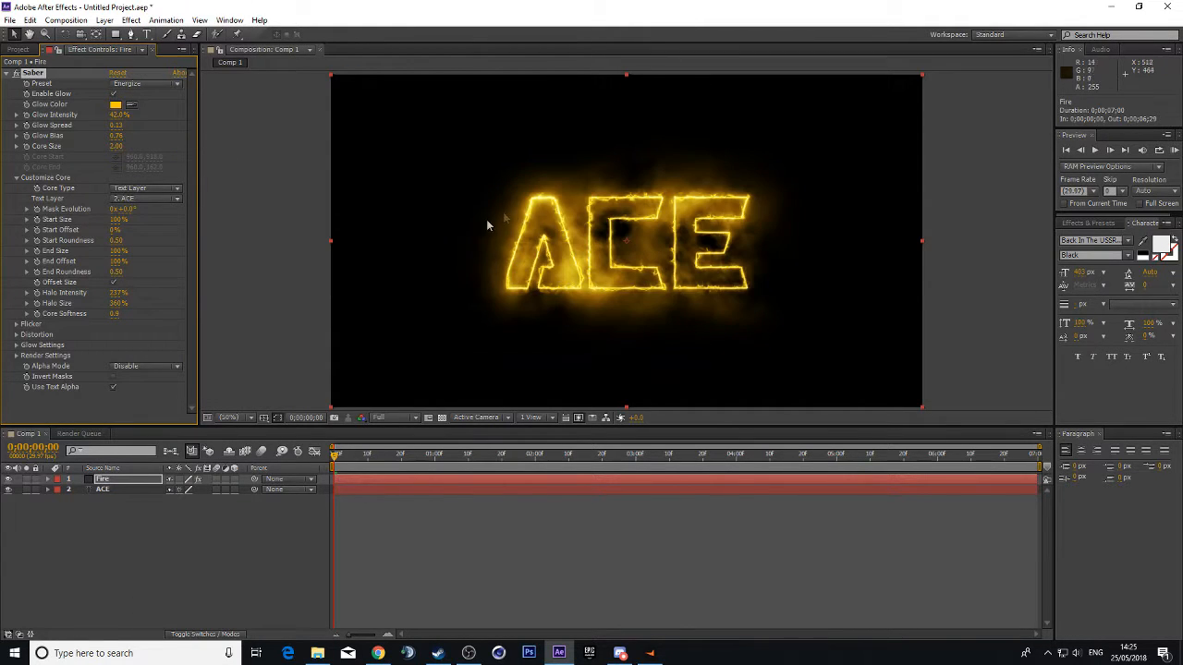
Try a magenta glow color on the Saber effect and restore the preset's original yellow.
click(115, 104)
click(517, 277)
click(600, 249)
mouse_move(614, 275)
mouse_down()
mouse_move(616, 248)
mouse_move(616, 305)
mouse_move(616, 276)
mouse_up()
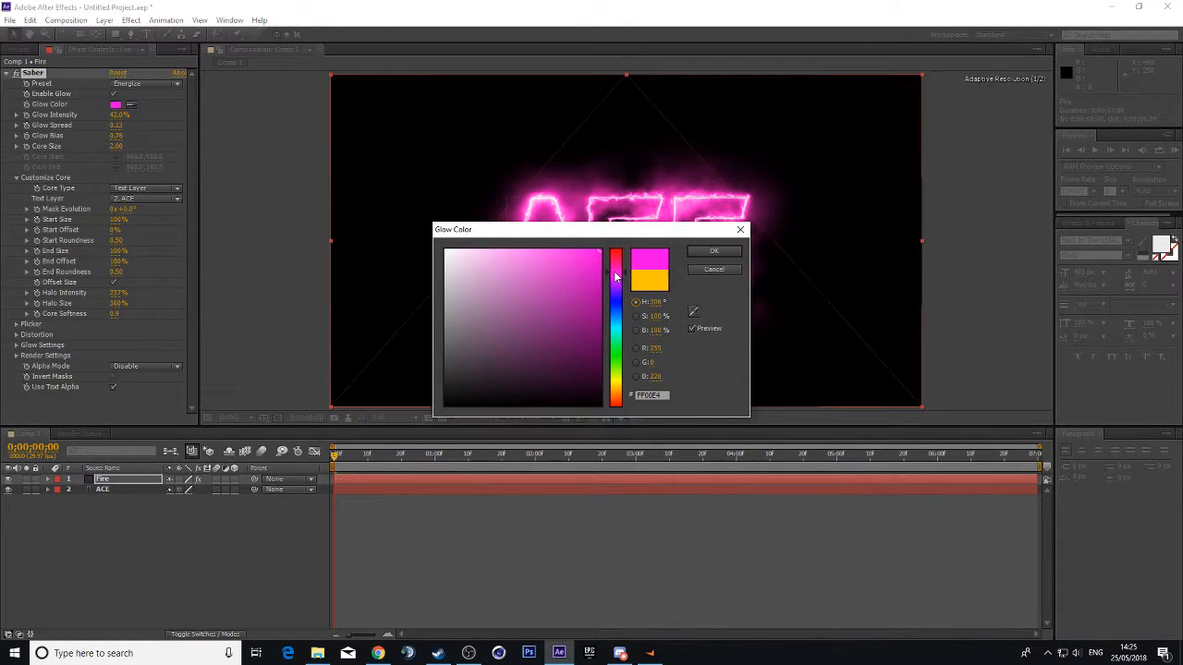
click(651, 285)
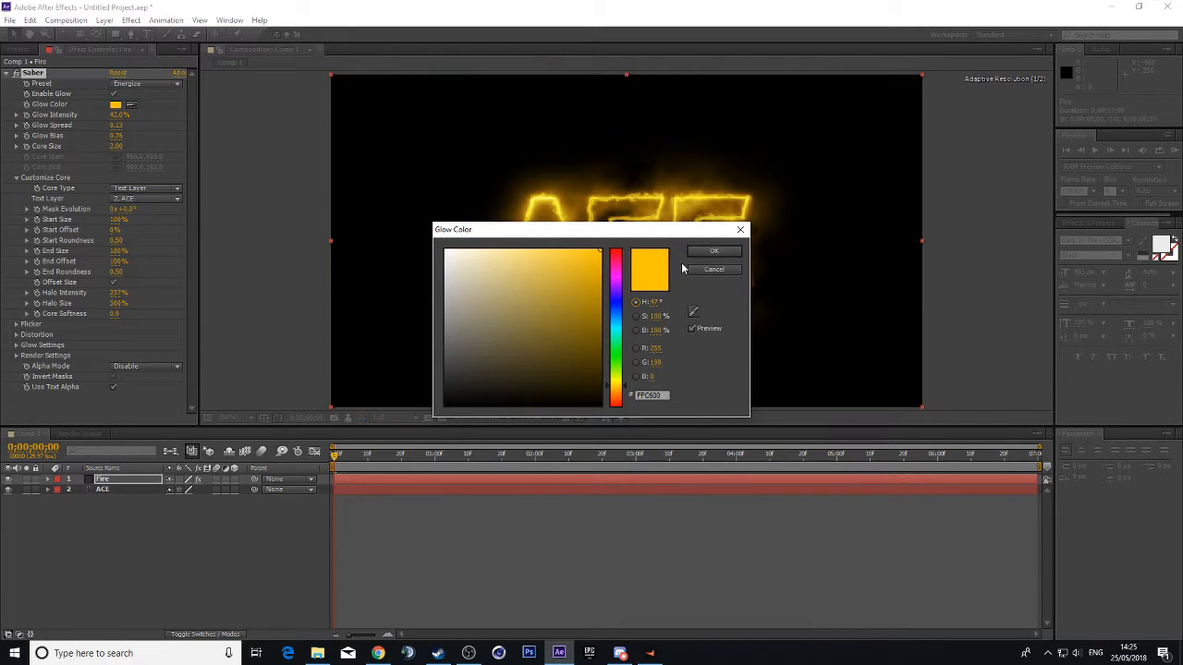
click(714, 251)
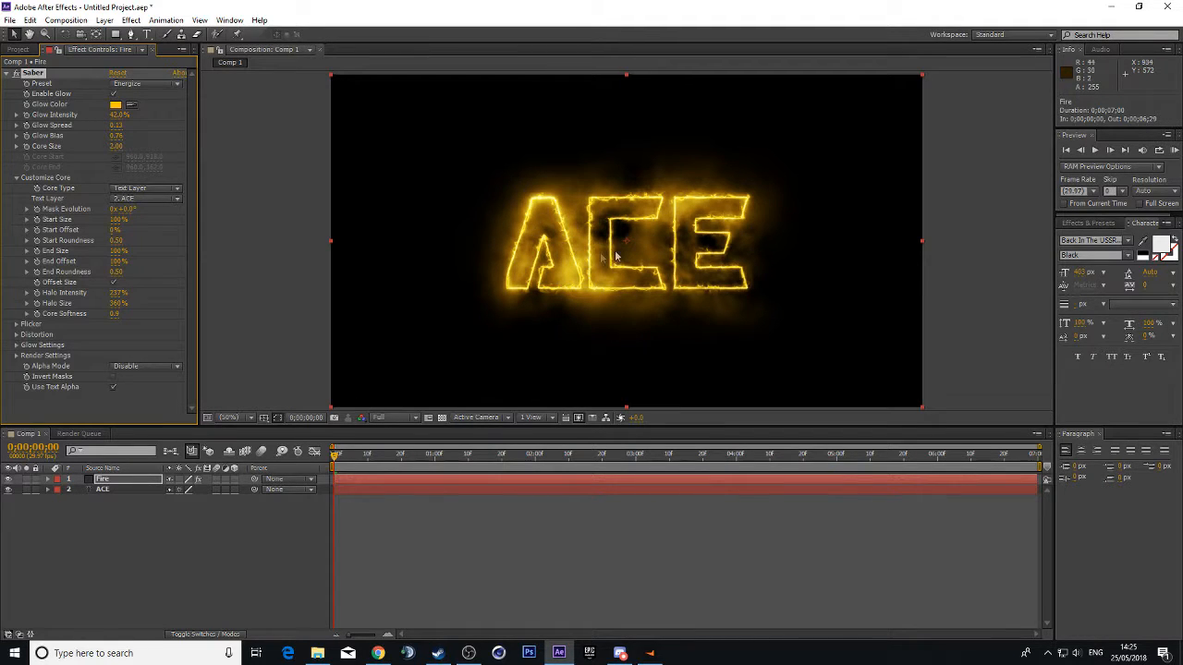
Preview the animation and reduce Saber's Glow Intensity to 31% and Glow Spread to 0.08.
click(1094, 151)
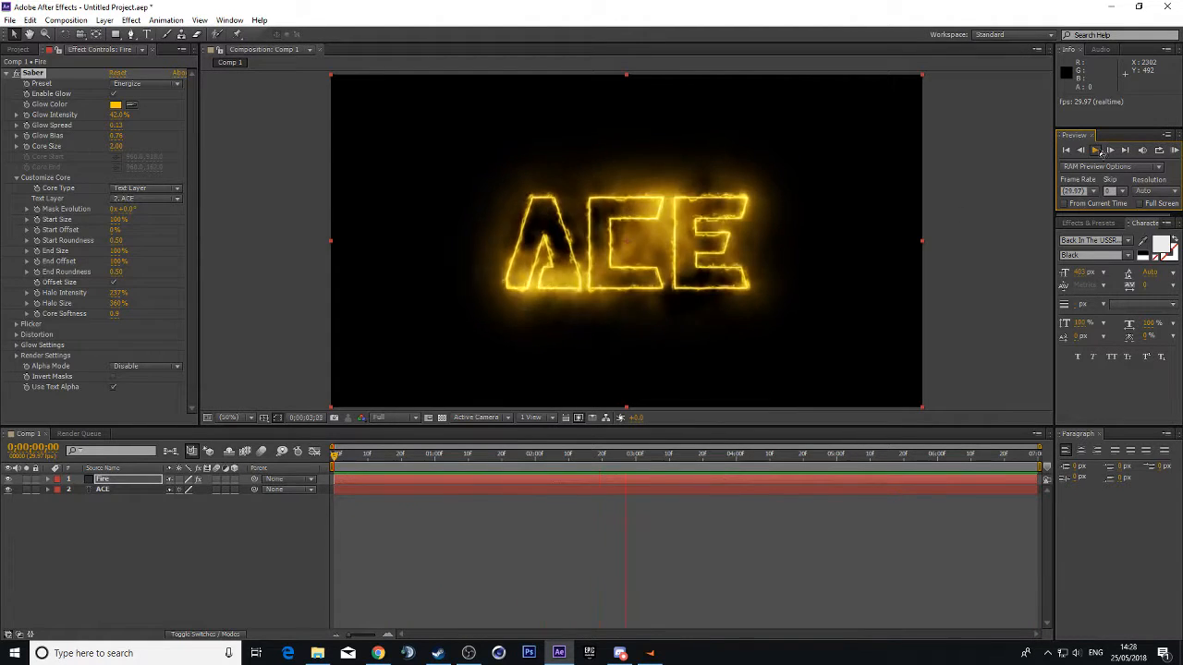
key(space)
mouse_move(117, 119)
mouse_down()
mouse_move(74, 115)
mouse_move(116, 136)
mouse_up()
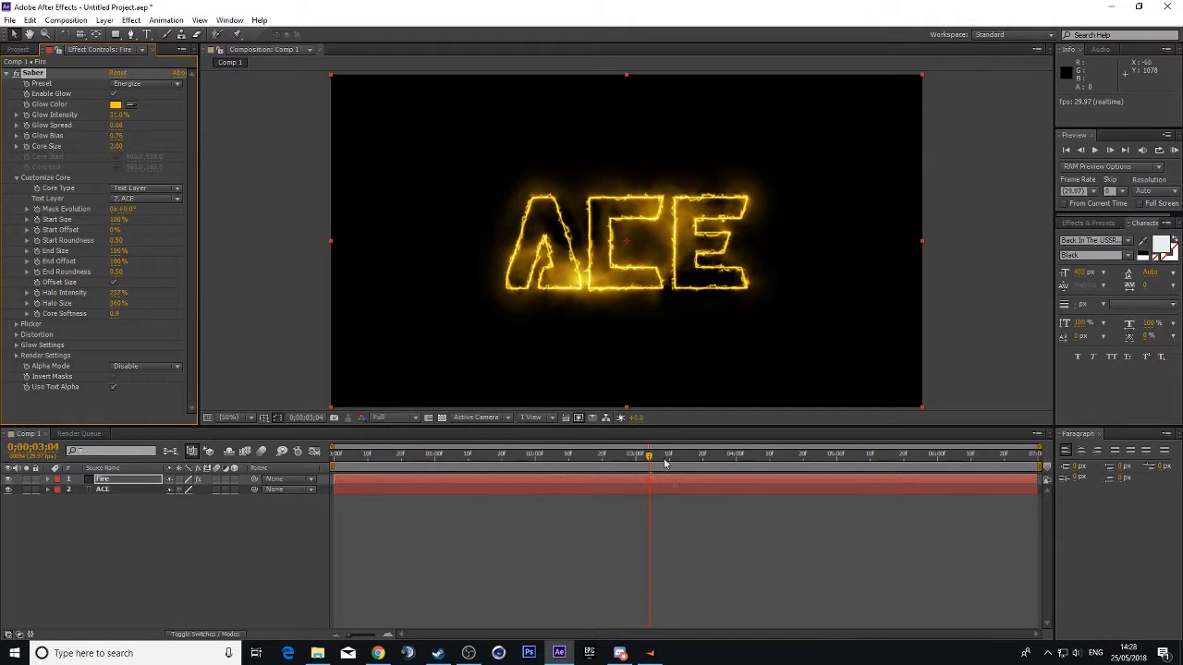
Set Saber's Start Offset to 100% at 0;00;00;00 and keyframe it there.
drag(647, 460, 335, 456)
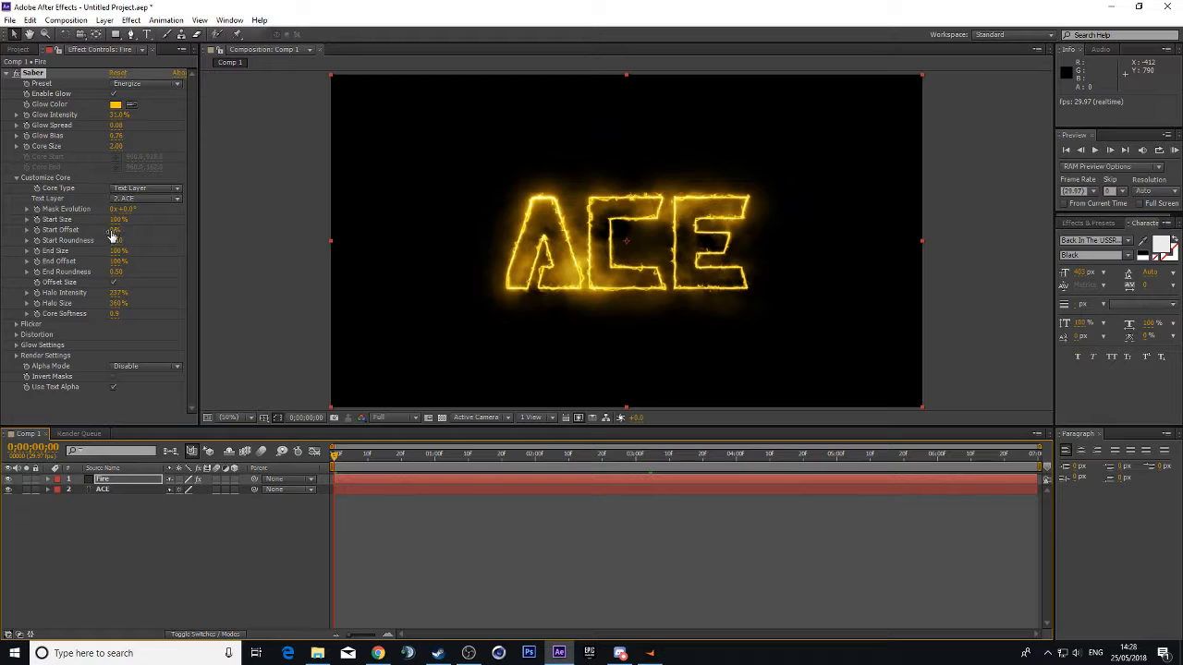
drag(111, 230, 157, 230)
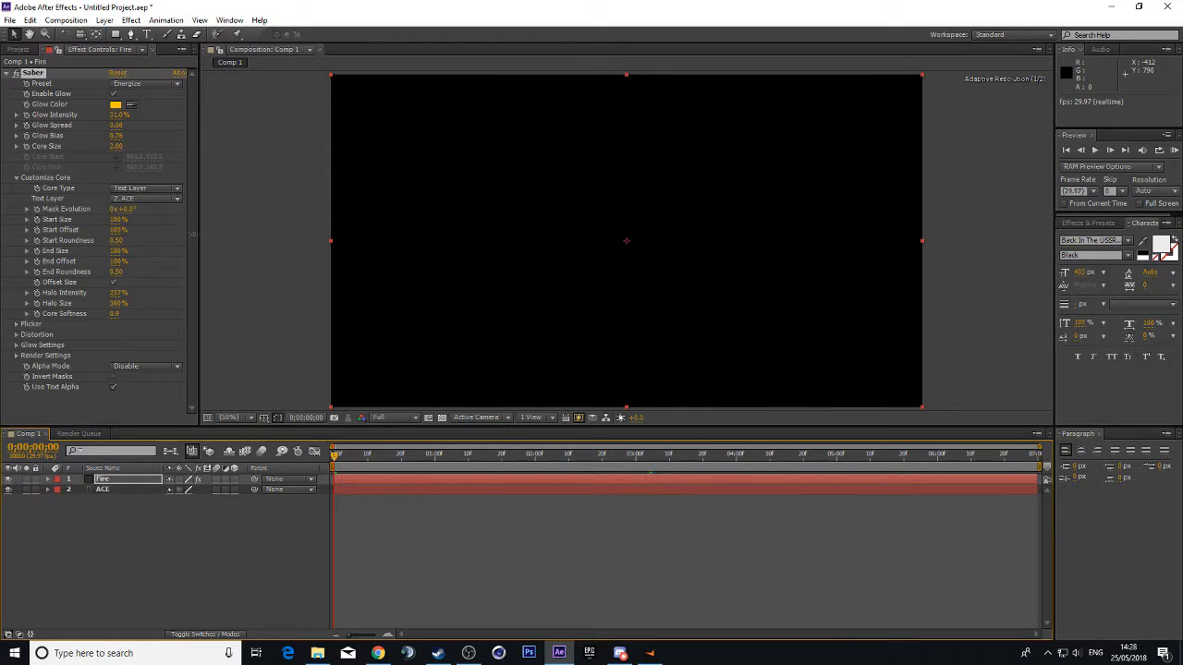
click(37, 230)
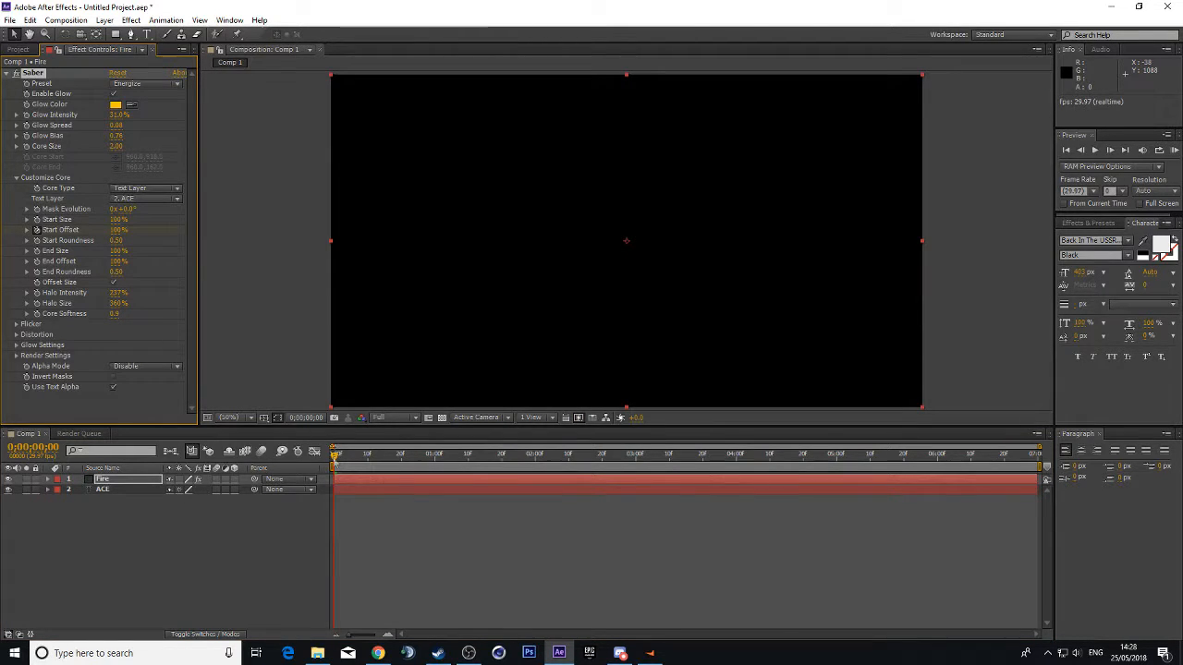
Set Saber's Start Offset to 0% at the composition's last frame, 0;00;06;29.
drag(335, 459, 1035, 459)
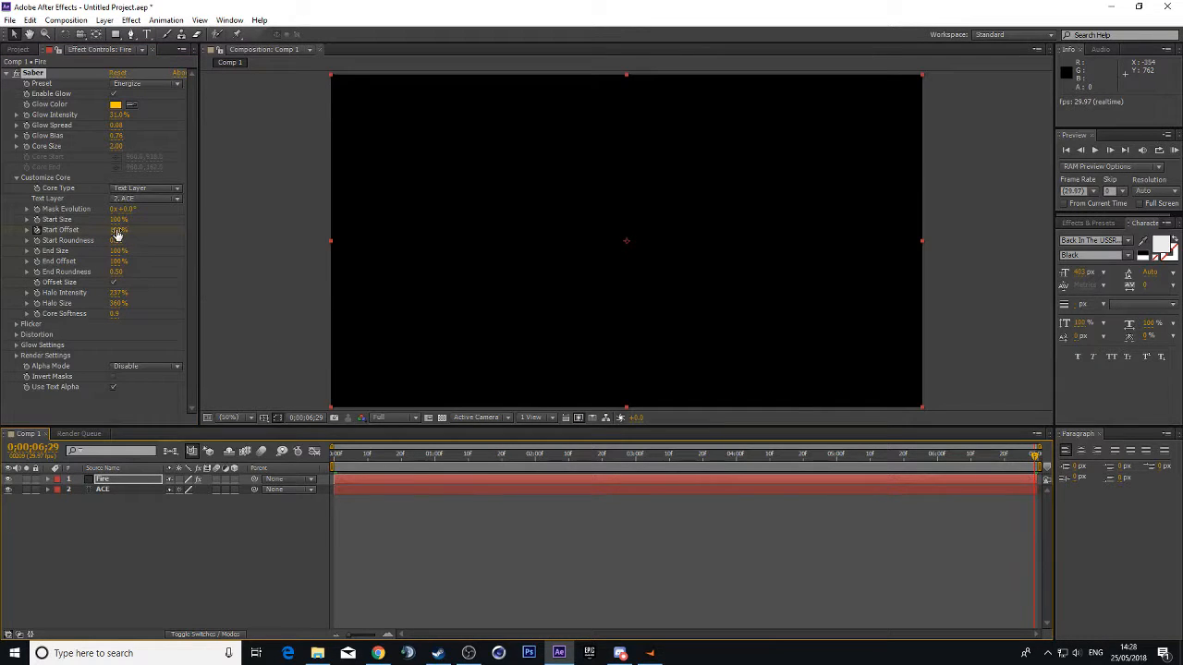
drag(117, 230, 55, 230)
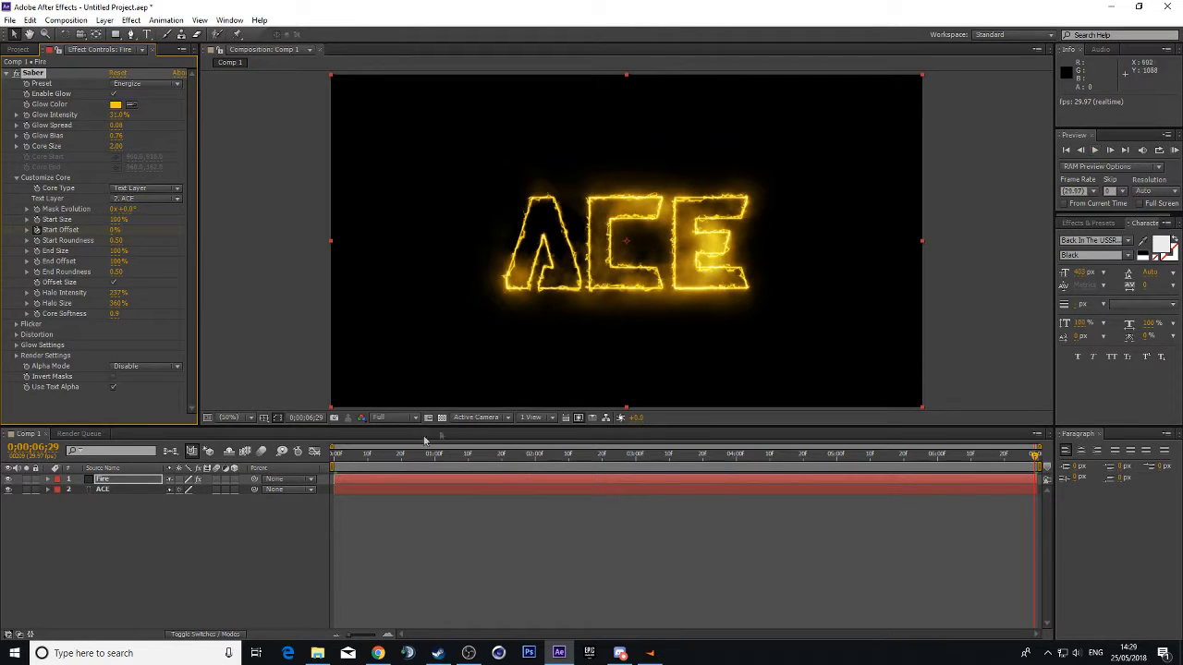
mouse_move(1035, 455)
mouse_down()
mouse_move(314, 450)
mouse_move(924, 454)
mouse_move(1051, 471)
mouse_up()
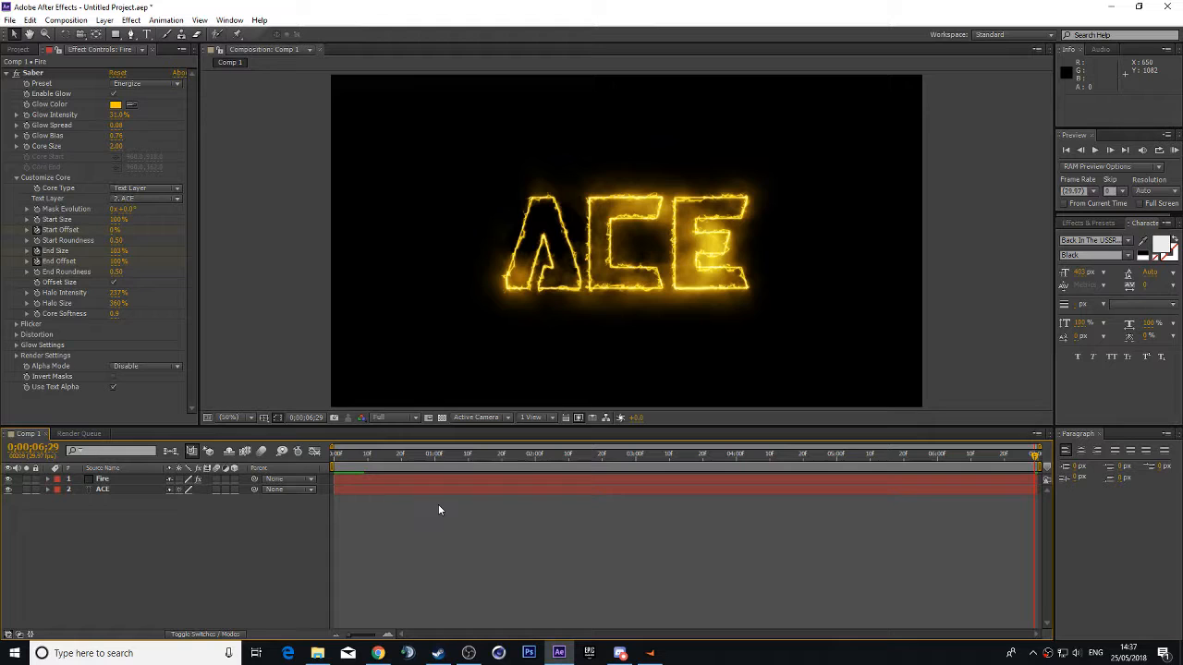
Add Comp 1 to the render queue and review its render settings and output module settings without changing them.
click(74, 22)
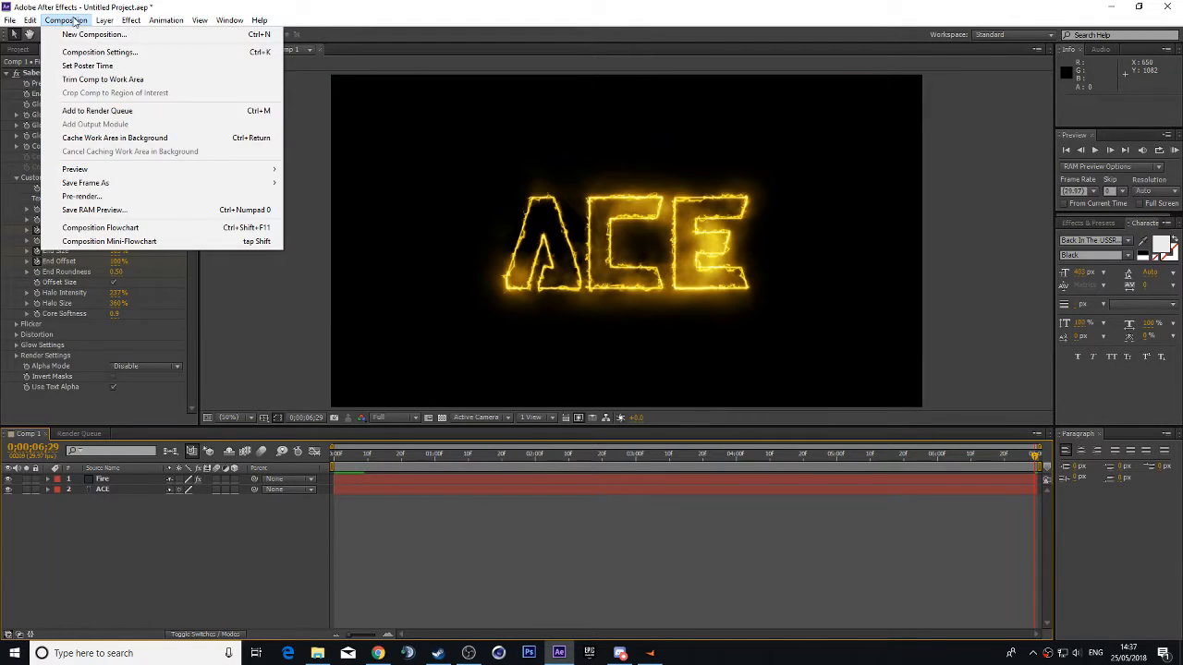
click(100, 112)
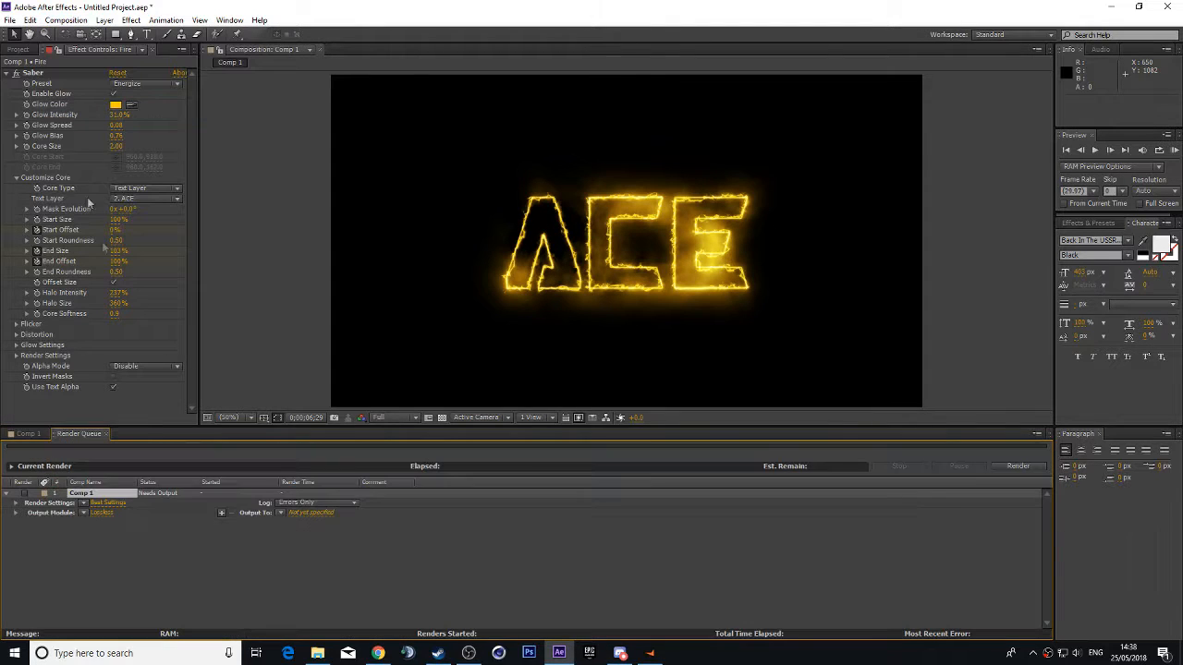
click(108, 504)
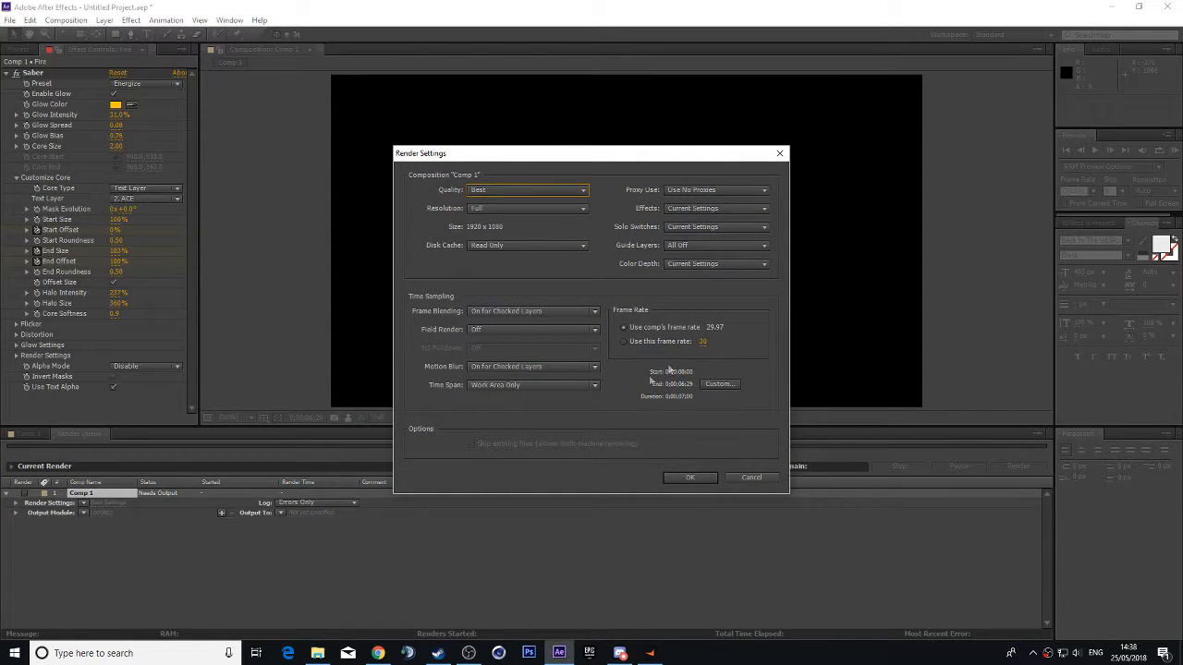
click(745, 477)
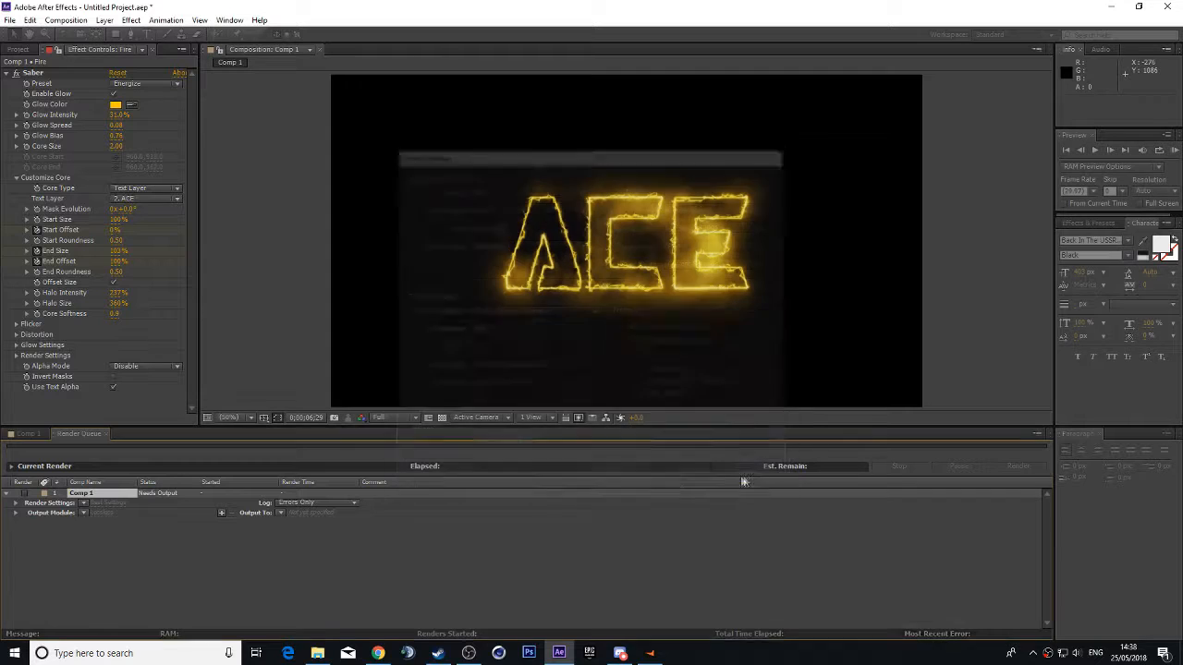
click(100, 514)
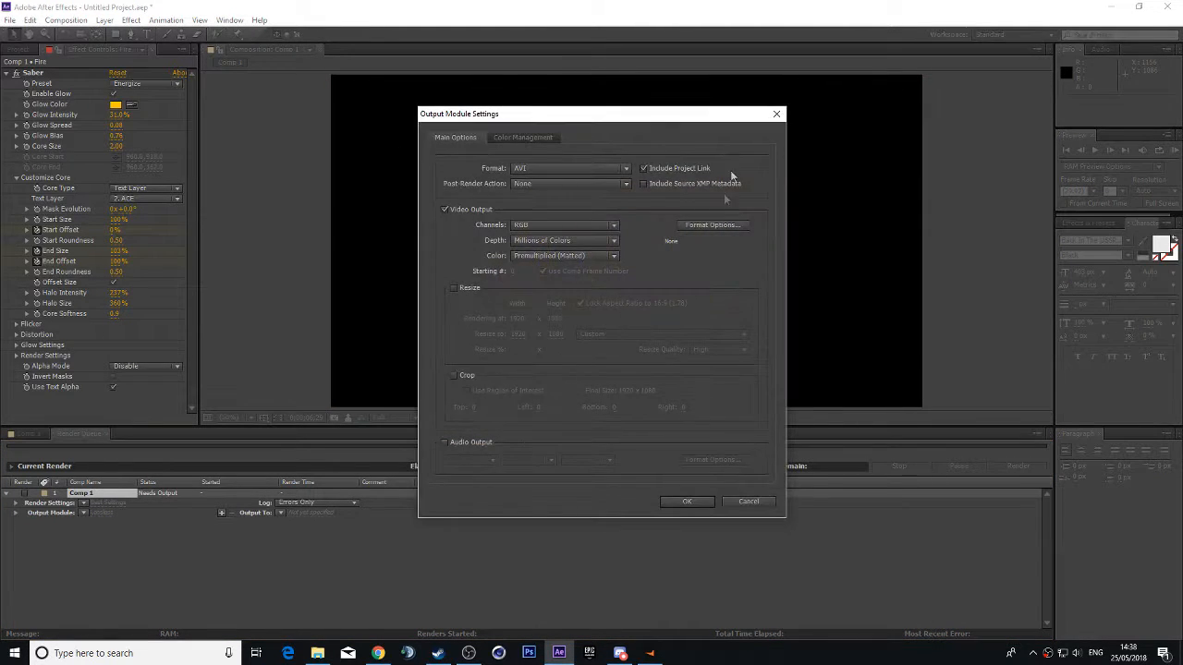
click(776, 114)
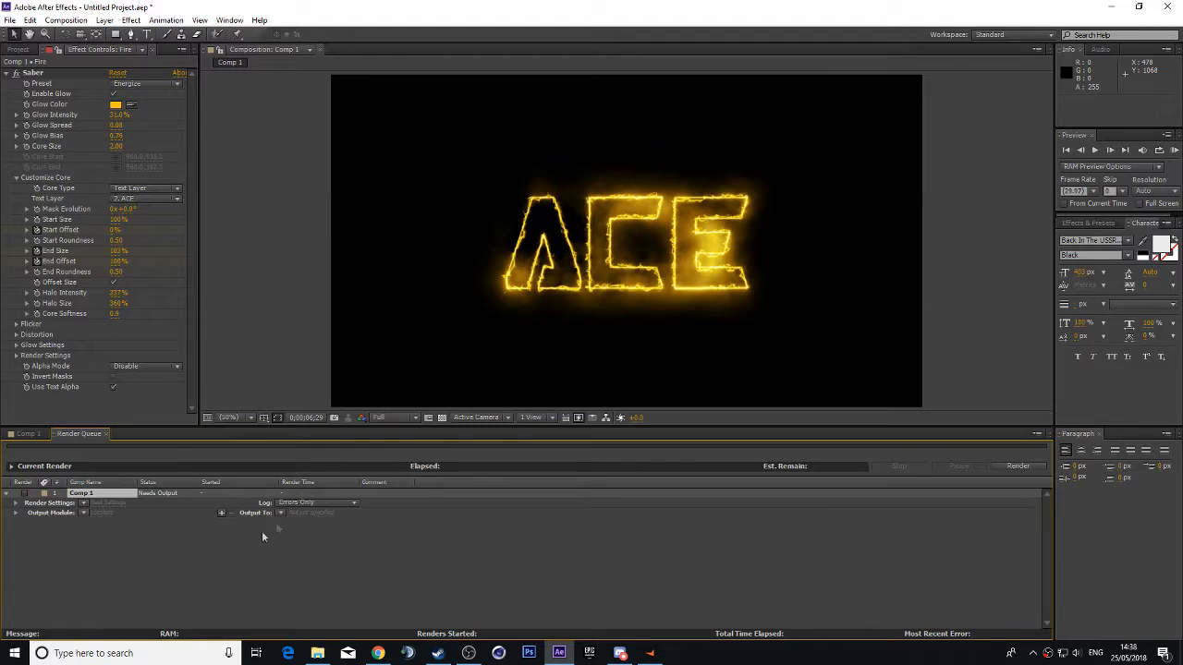
Look at the Desktop as an output location for the Comp 1 movie, cancel the choice and return to the composition's timeline.
click(299, 511)
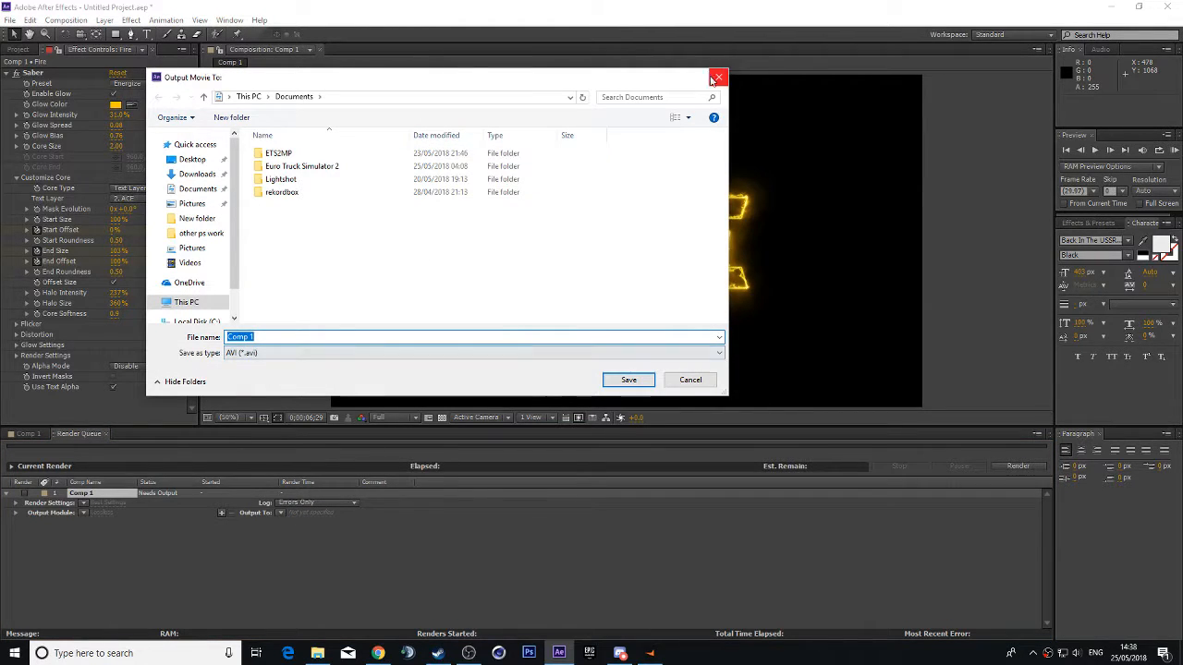
drag(727, 395, 857, 522)
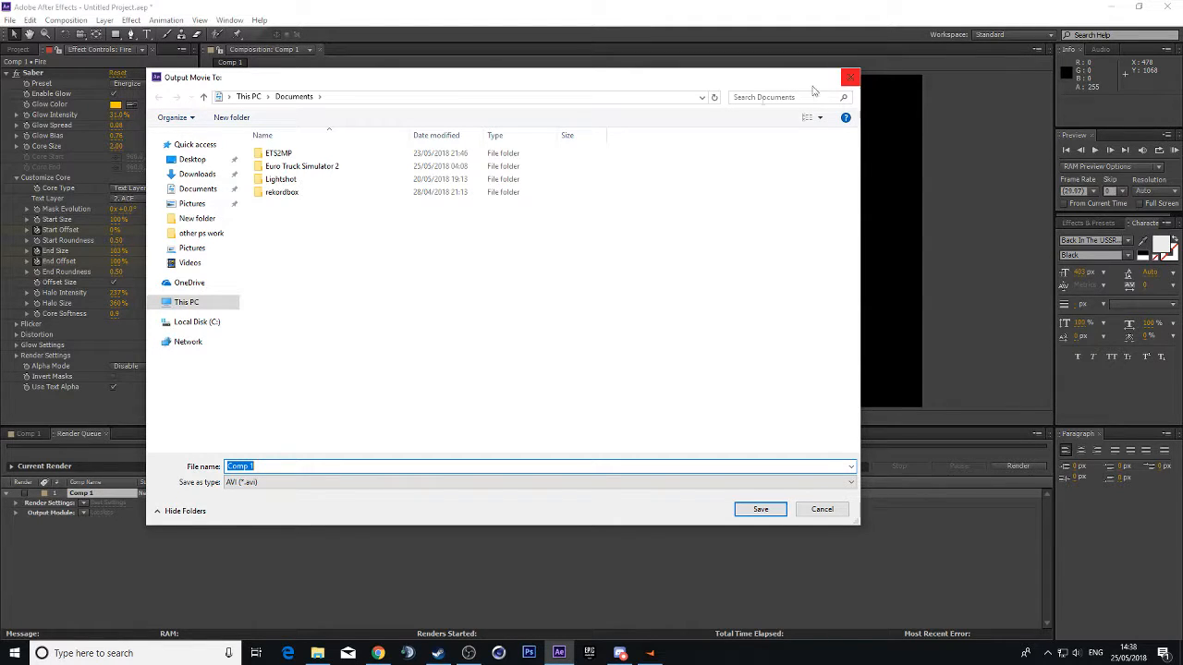
click(192, 159)
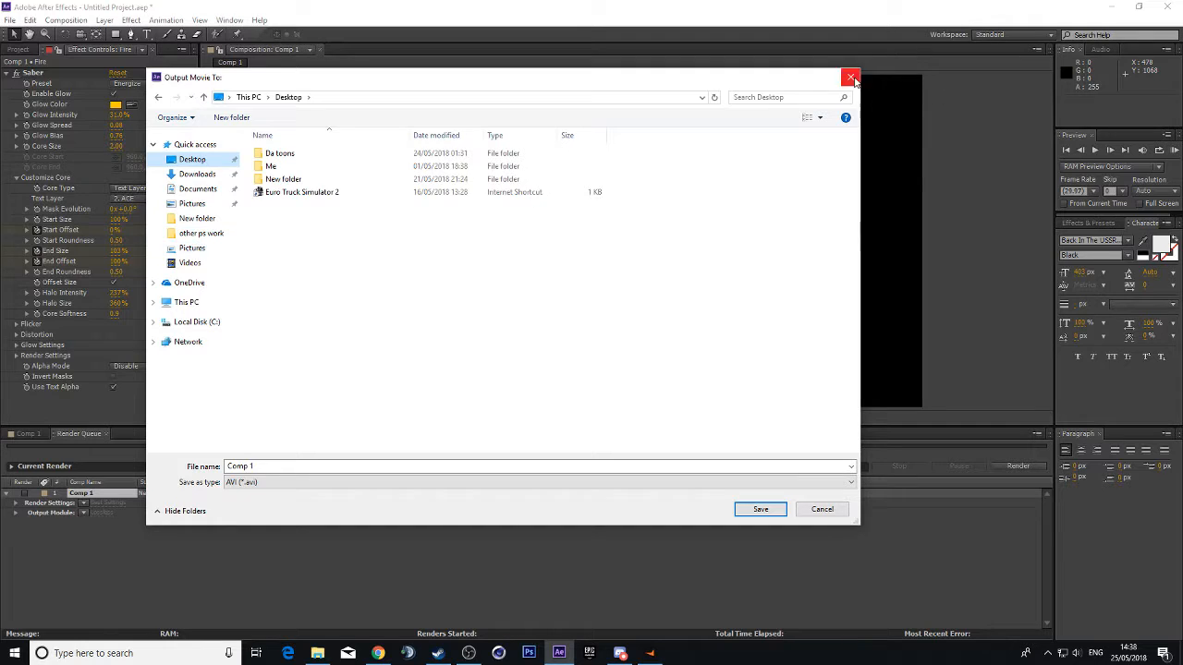
click(850, 77)
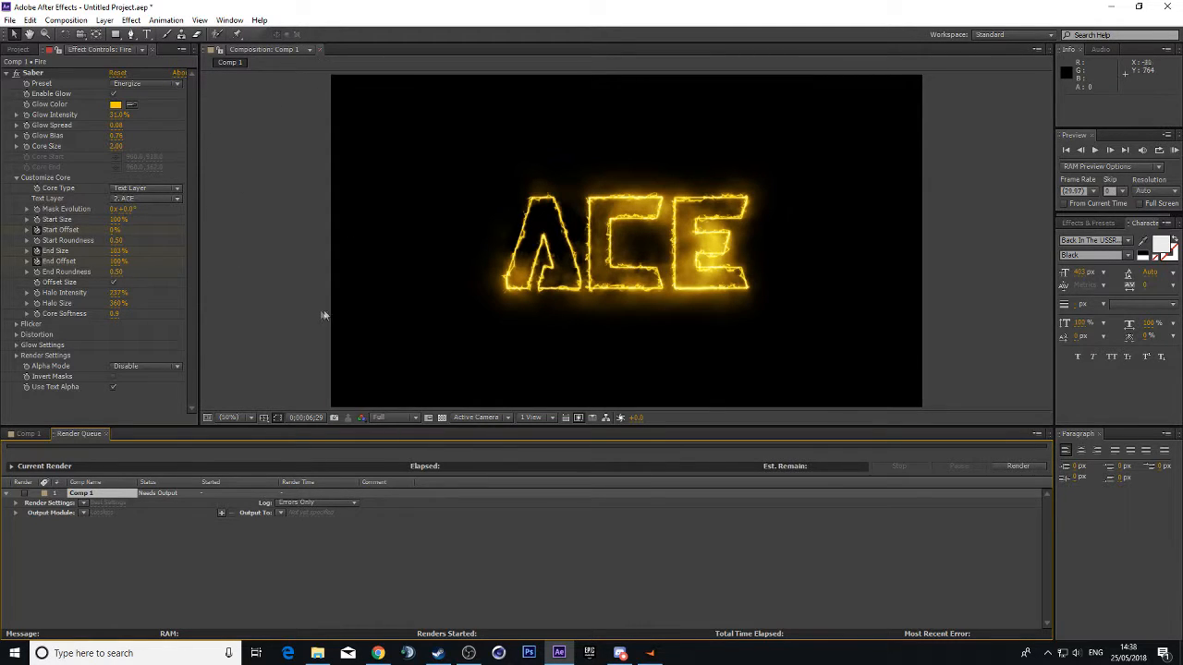
click(26, 434)
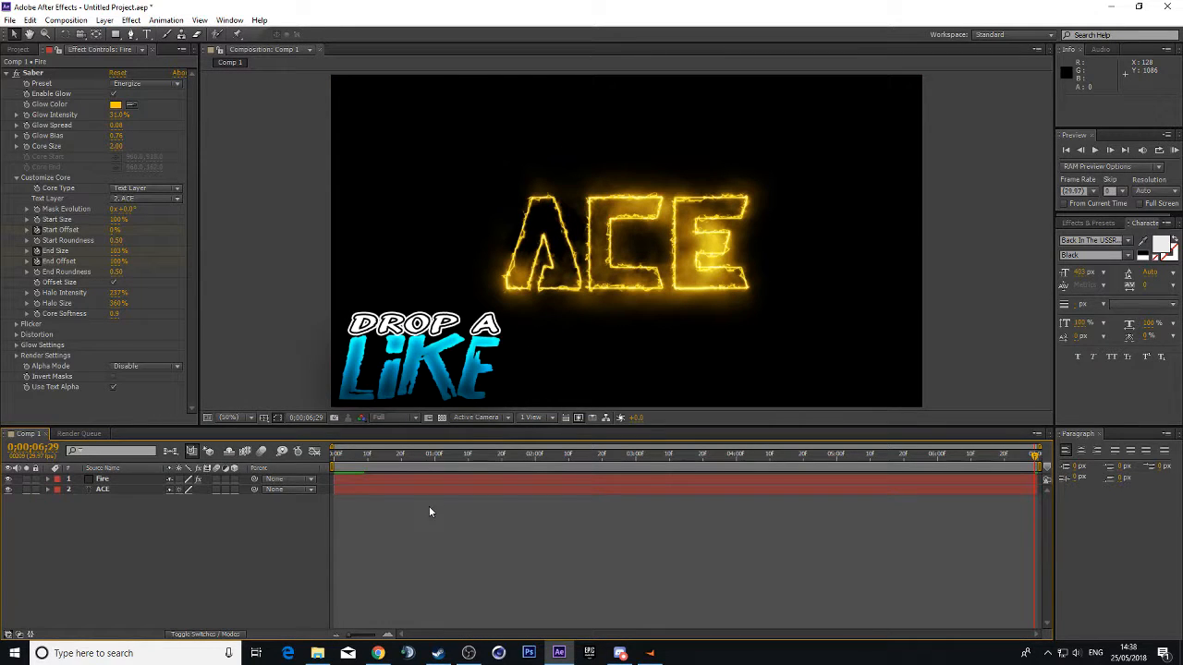